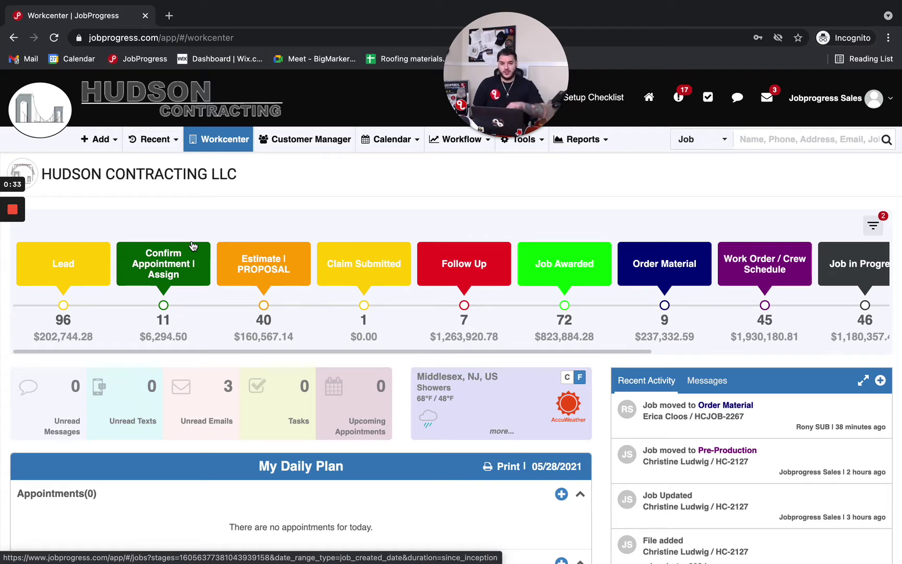
Open the most recently viewed customer job from the recent jobs list.
left_click(152, 138)
left_click(157, 162)
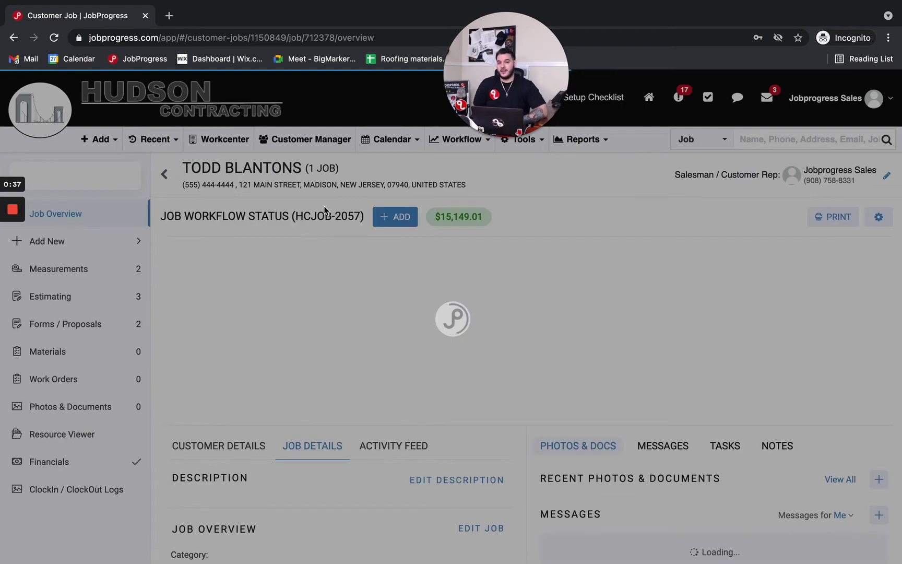
scroll(383, 321, "down", 2)
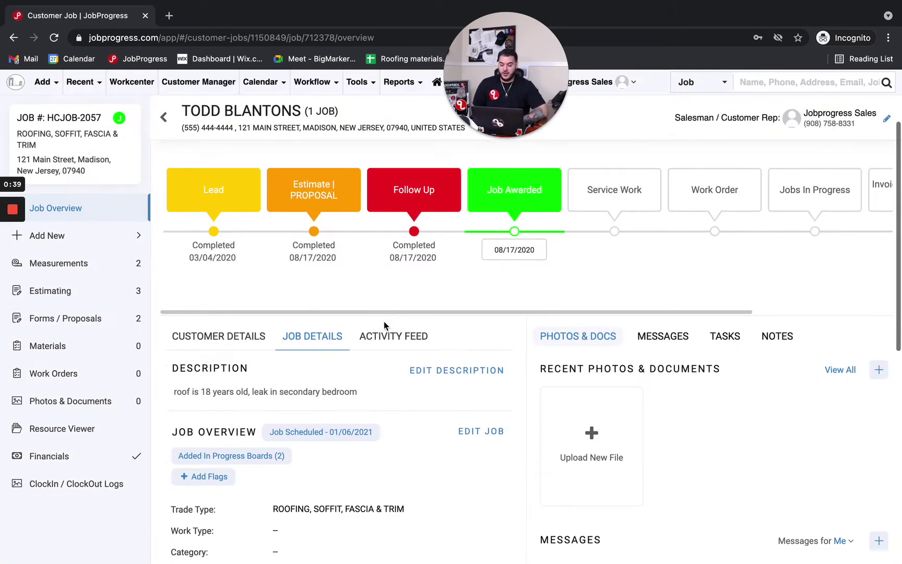
scroll(384, 322, "down", 2)
Show the customer's contact details and check the email history, which has no messages yet.
left_click(244, 257)
scroll(395, 330, "down", 1)
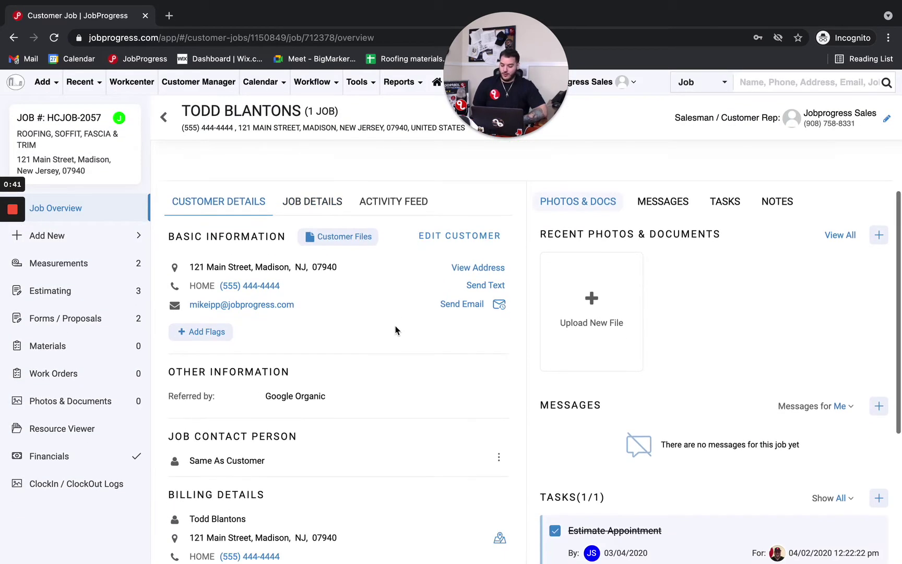
left_click(500, 305)
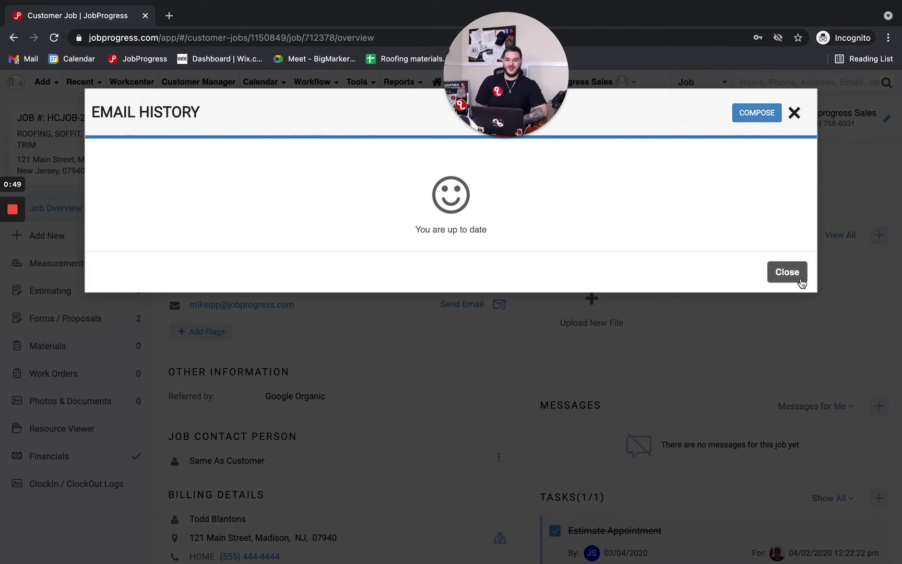
left_click(787, 272)
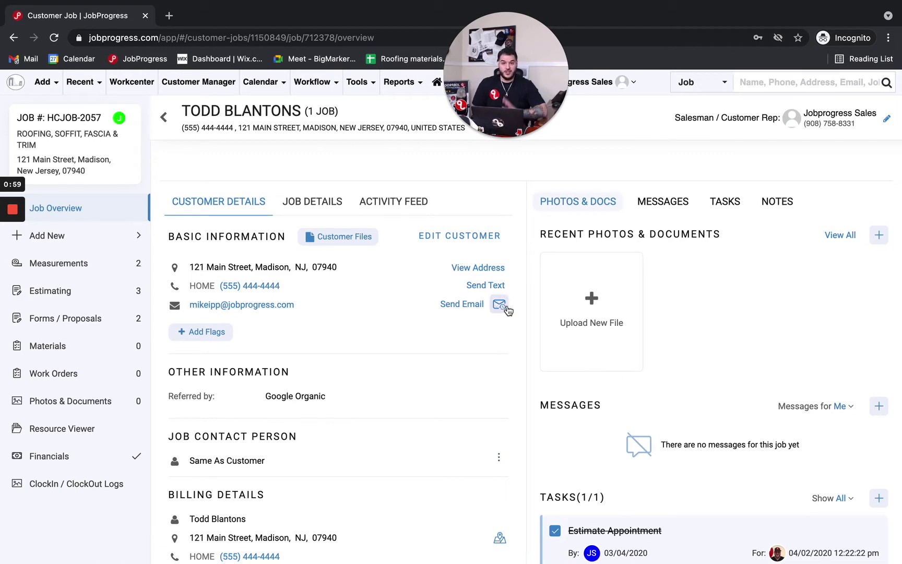
Move the job to the Jobs In Progress stage and confirm the change.
scroll(507, 306, "up", 2)
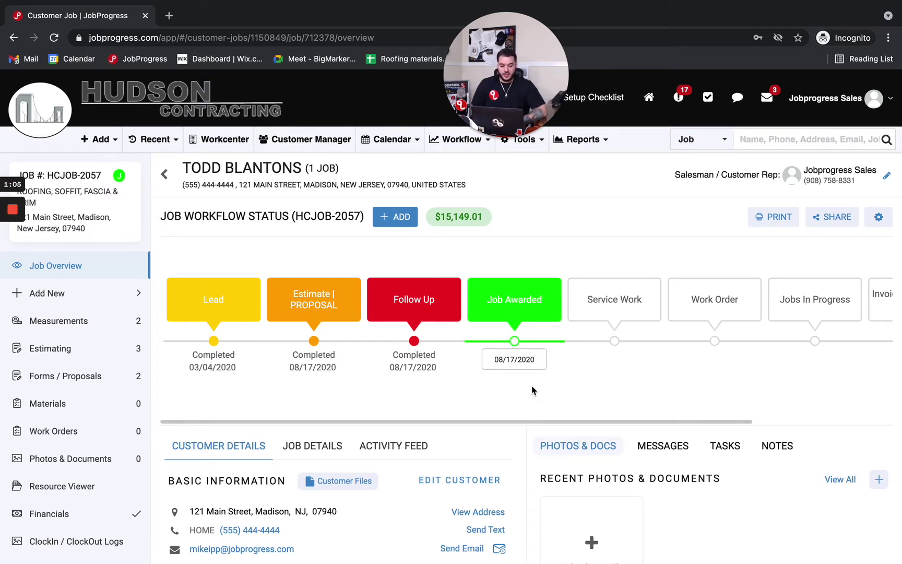
mouse_move(521, 359)
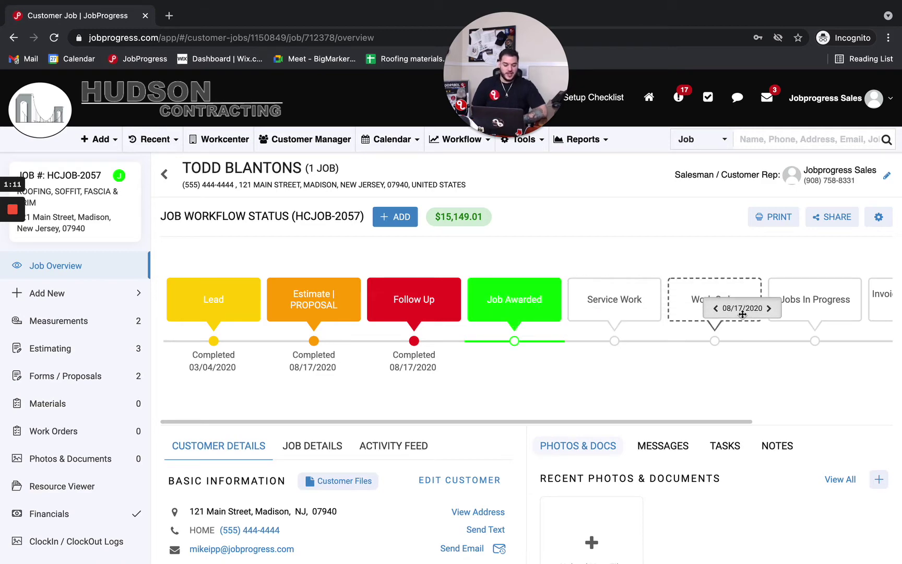
left_click(807, 310)
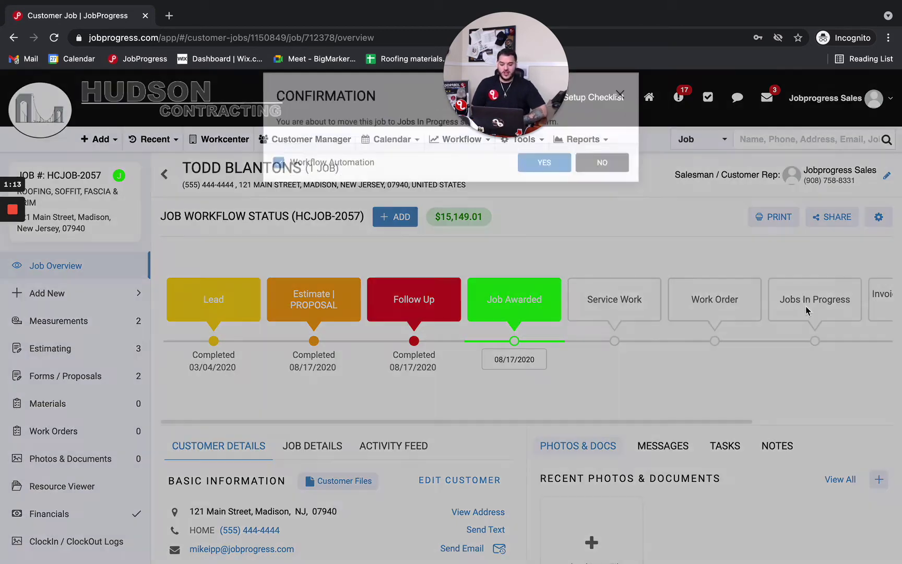
left_click(525, 181)
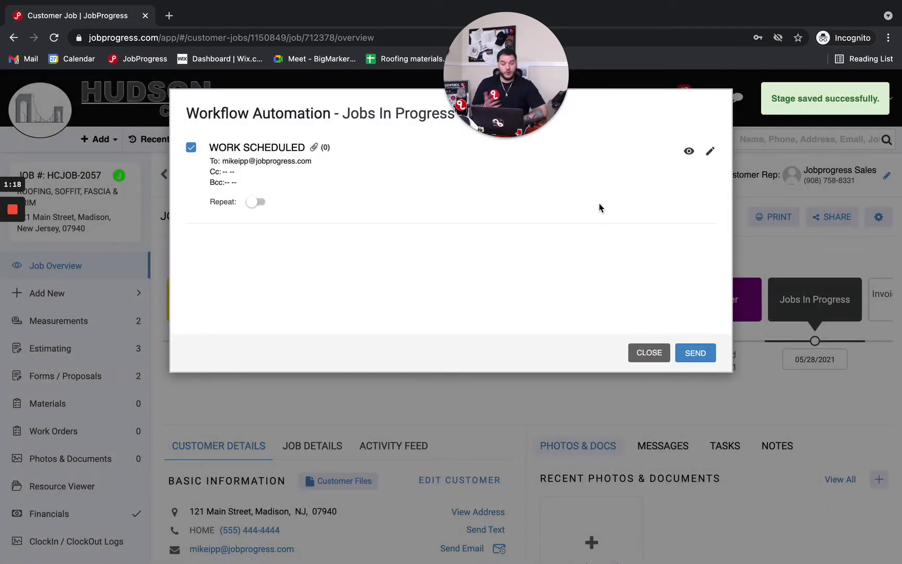
Preview the Work Scheduled automation email, then send it to the customer.
mouse_move(533, 98)
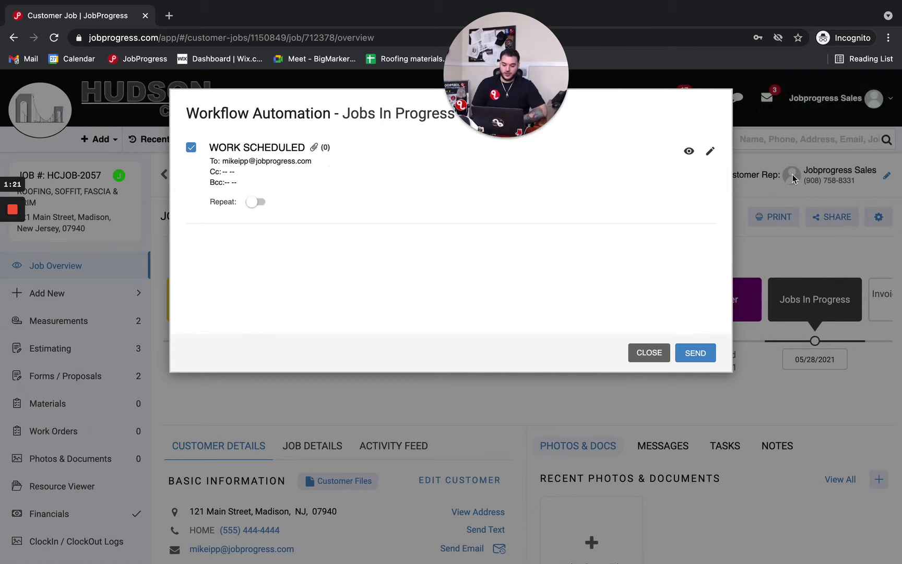
left_click(710, 151)
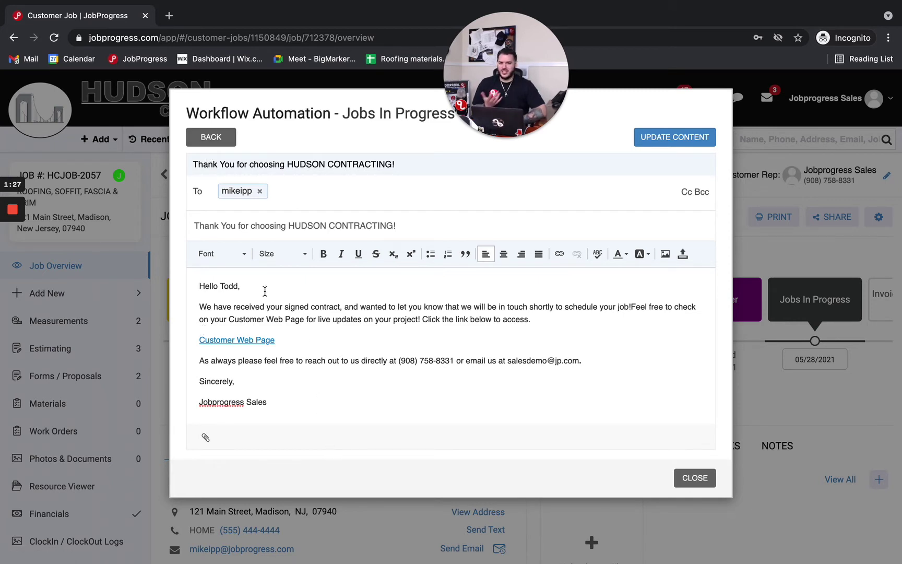
left_click(221, 138)
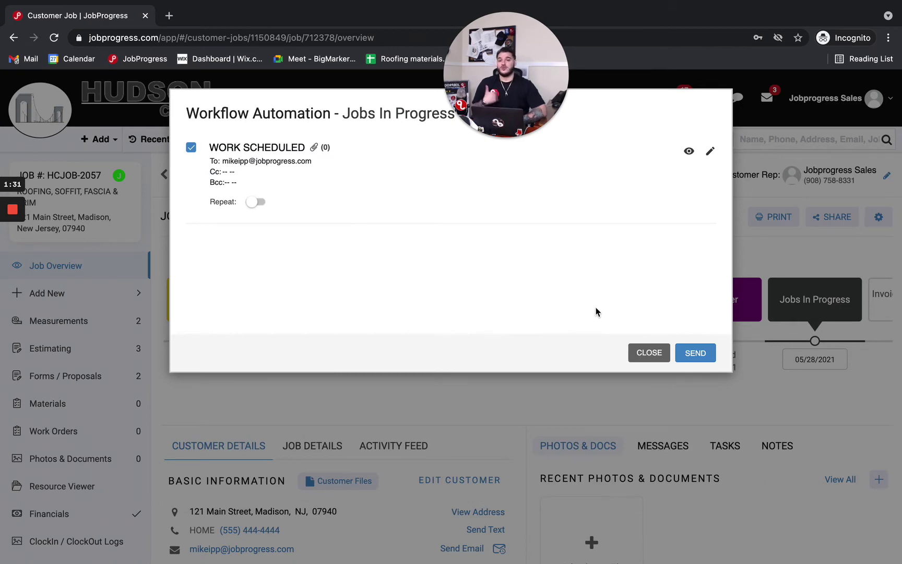
left_click(695, 353)
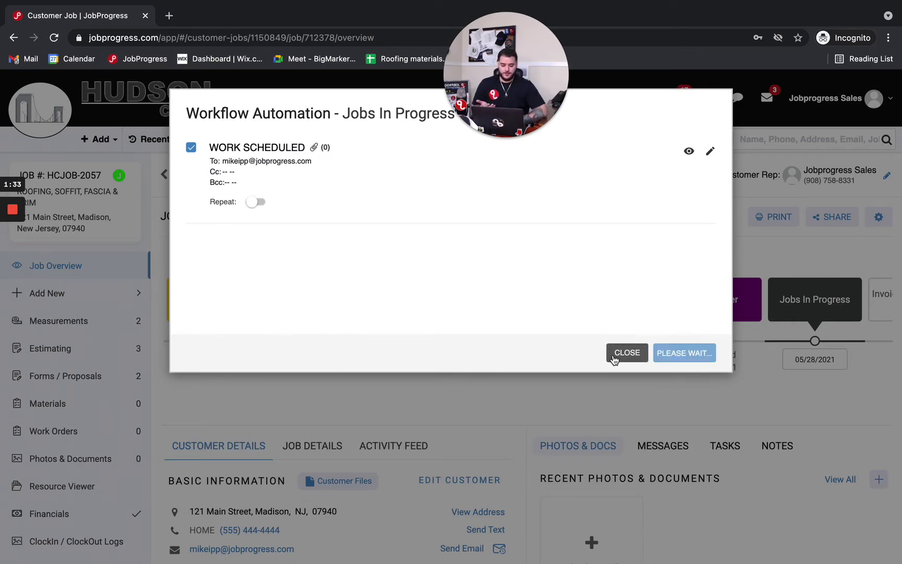
left_click(693, 353)
scroll(505, 413, "down", 2)
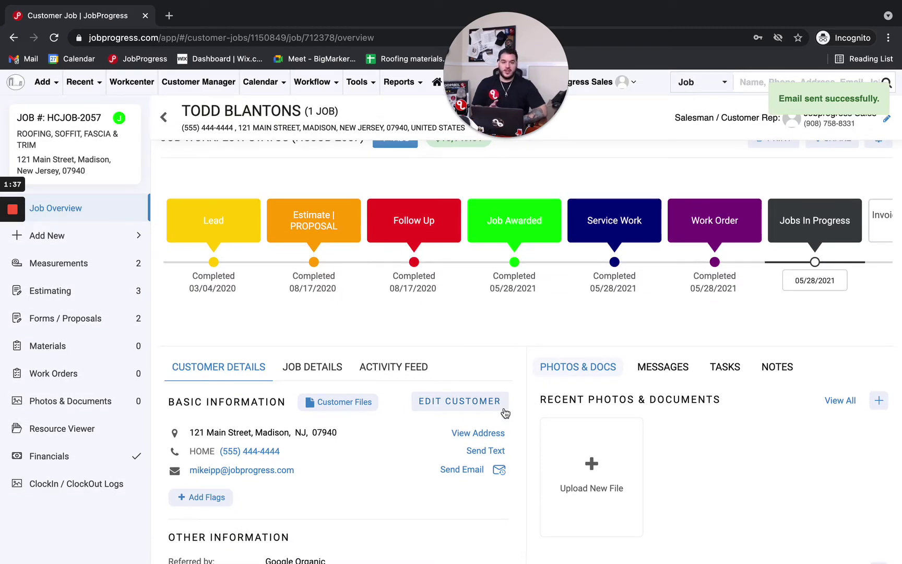
Start a new text to the customer's phone and type 'Hello we are on our way'.
scroll(504, 413, "down", 1)
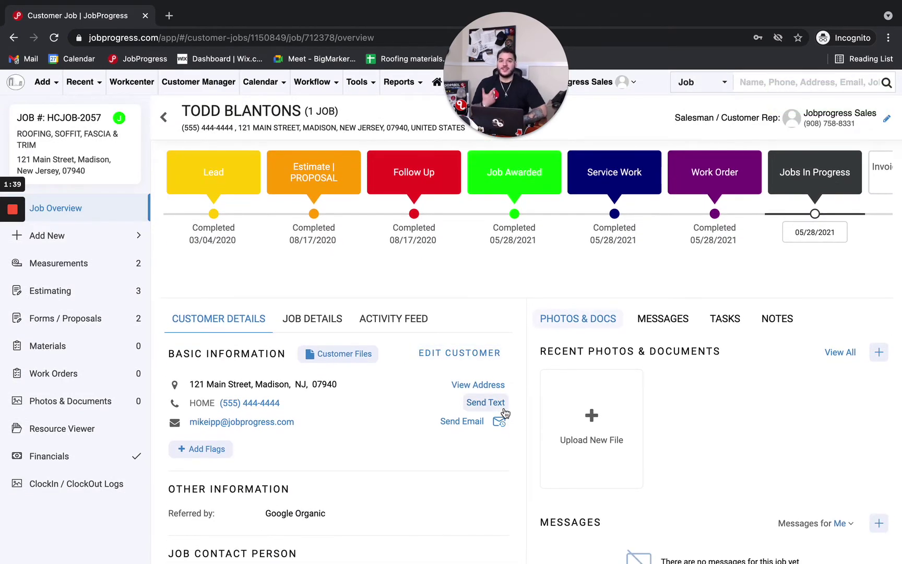
scroll(503, 391, "down", 1)
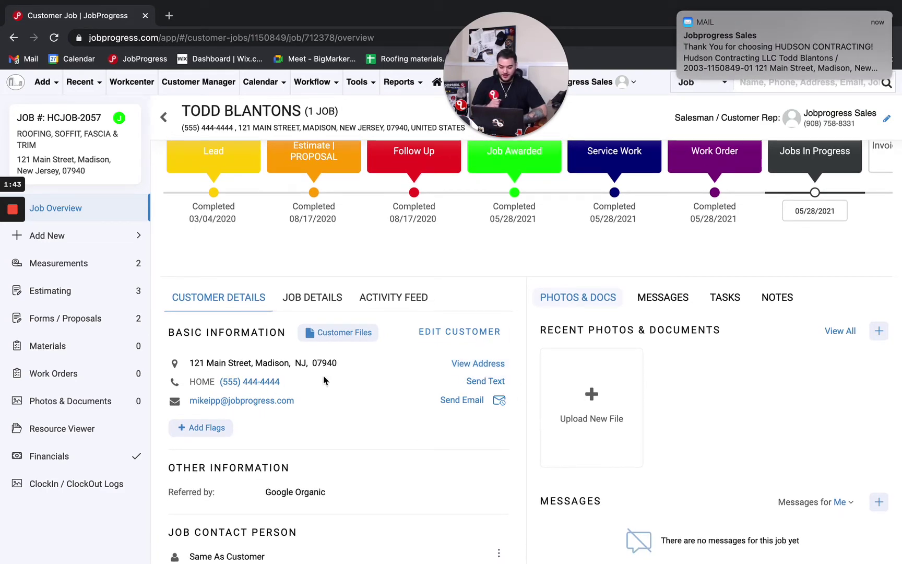
left_click(486, 382)
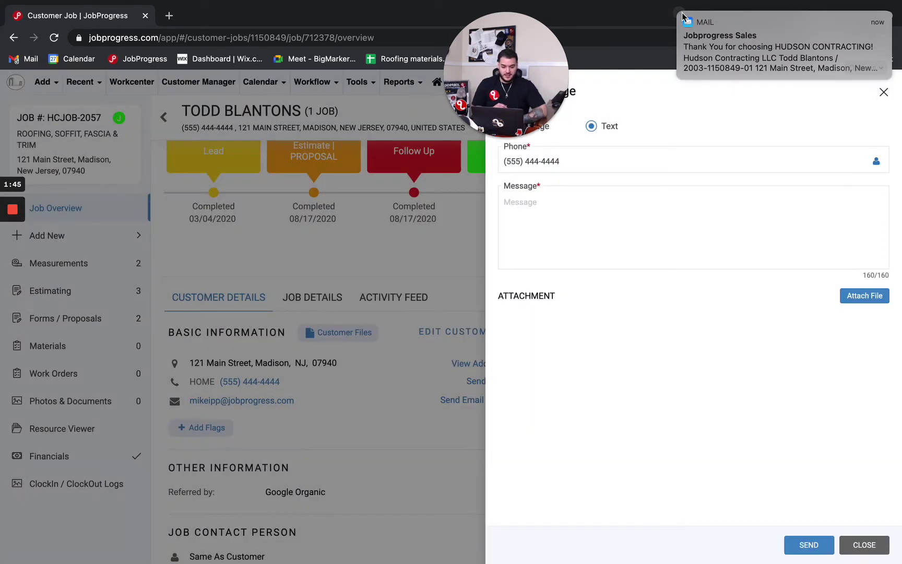
left_click(678, 14)
left_click(569, 252)
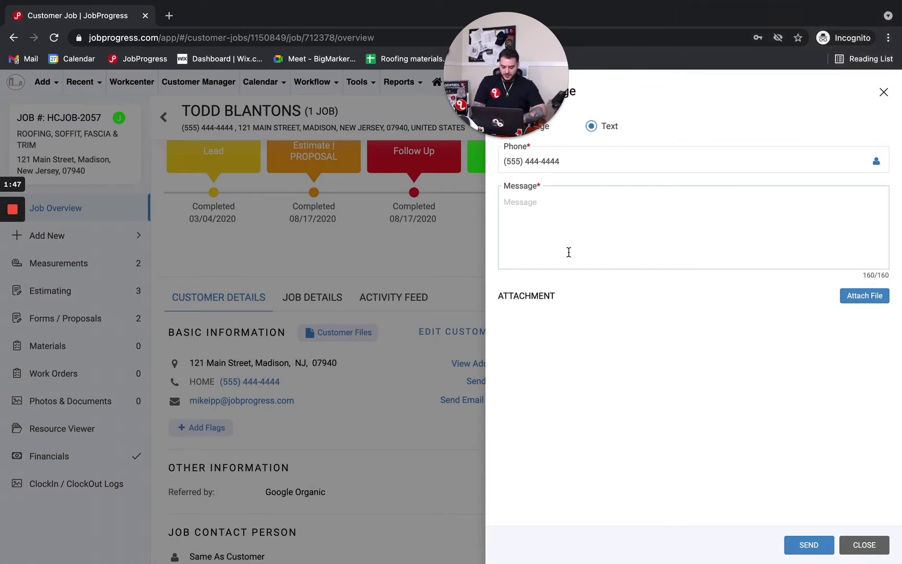
type("Hello wer a")
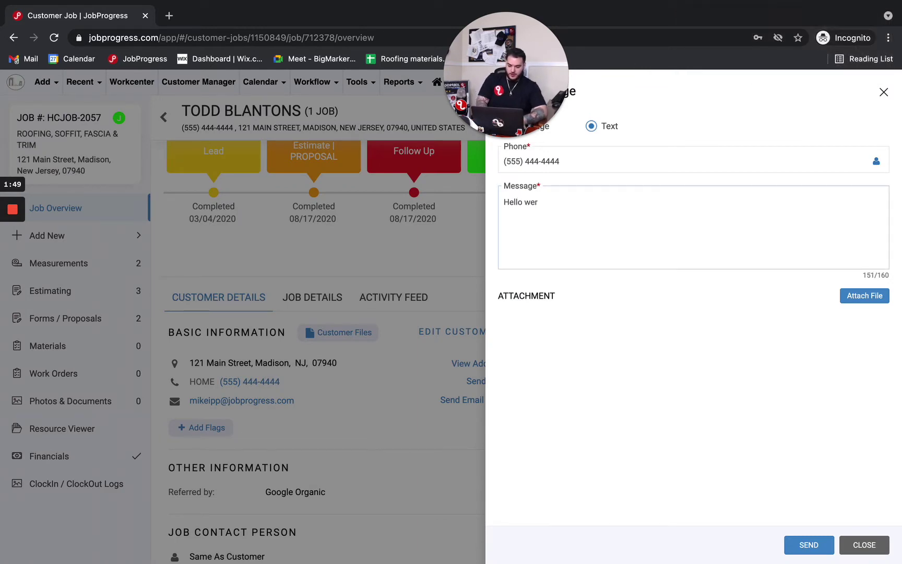
key("BackSpace")
type("are on our way!")
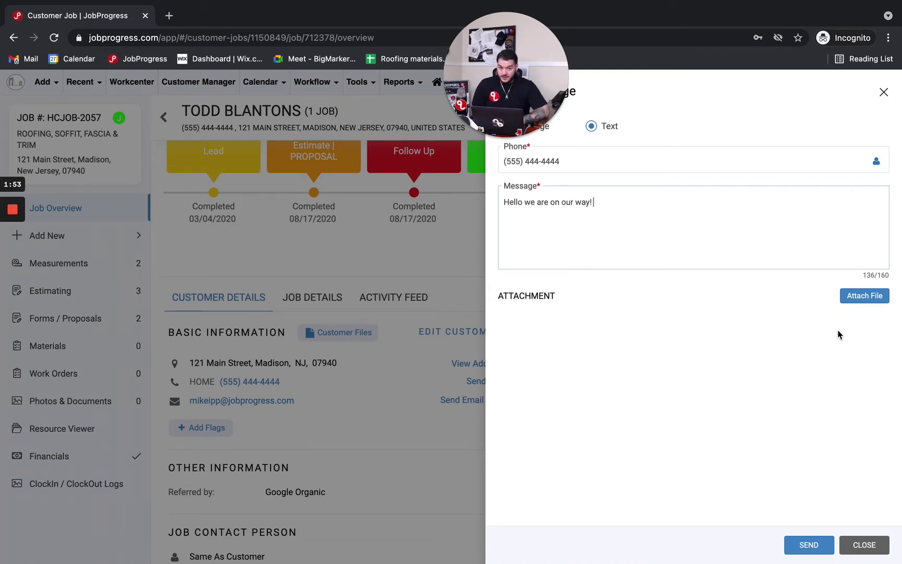
left_click(882, 300)
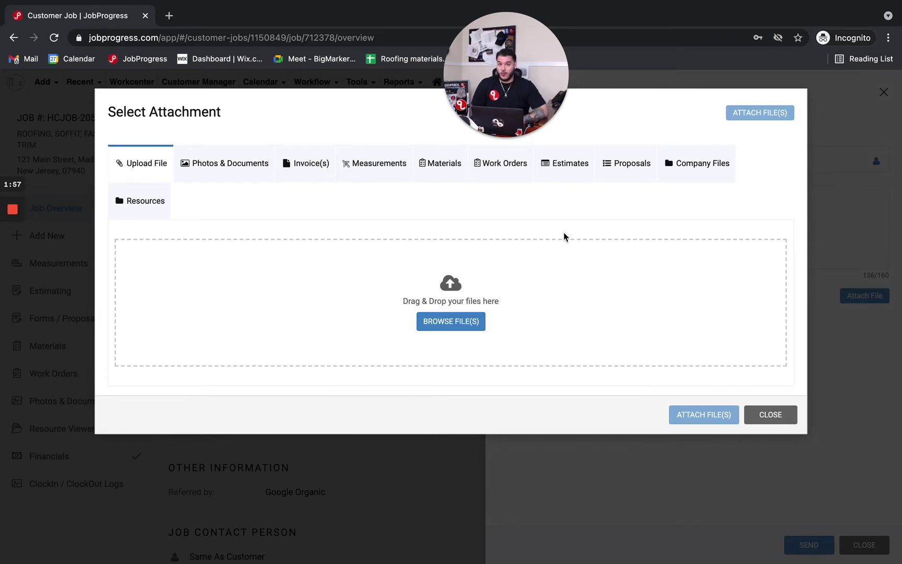
left_click(772, 415)
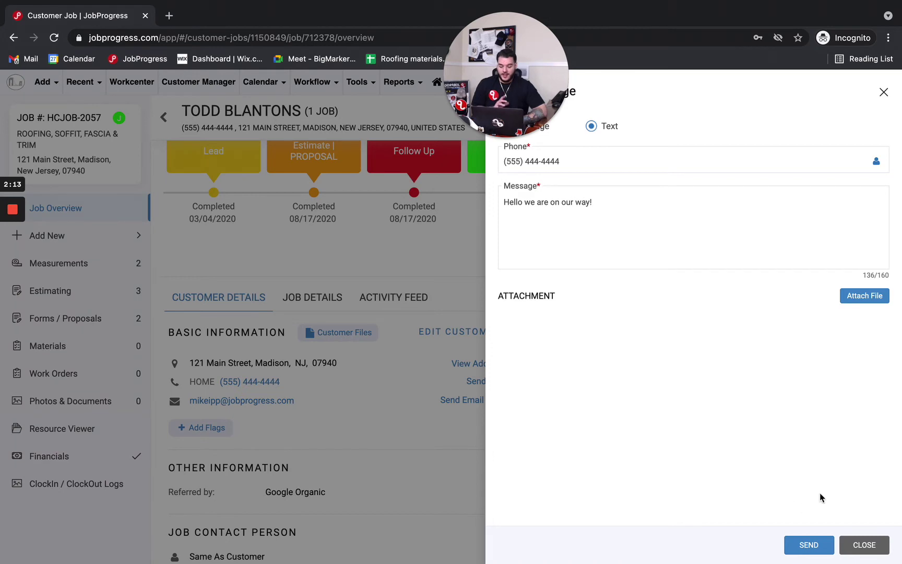
After the invalid-number error, replace the recipient phone number with a valid one and resend.
left_click(817, 546)
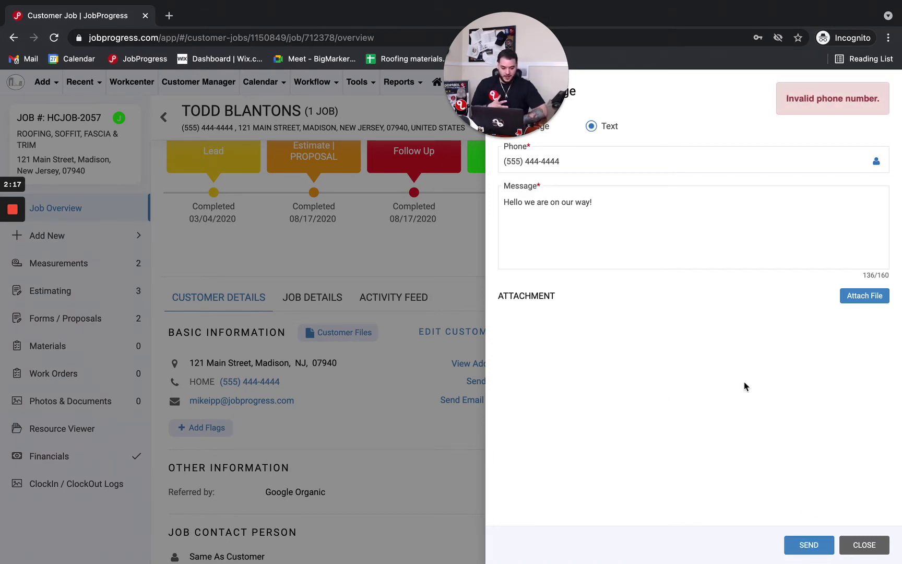
double_click(568, 166)
key("BackSpace")
key("BackSpace")
key("BackSpace")
key("BackSpace")
key("BackSpace")
key("BackSpace")
key("BackSpace")
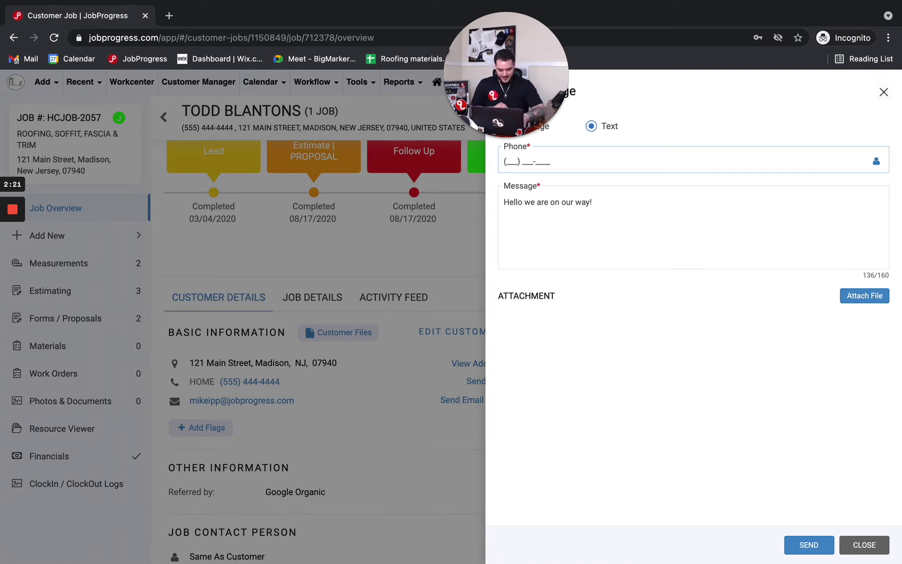
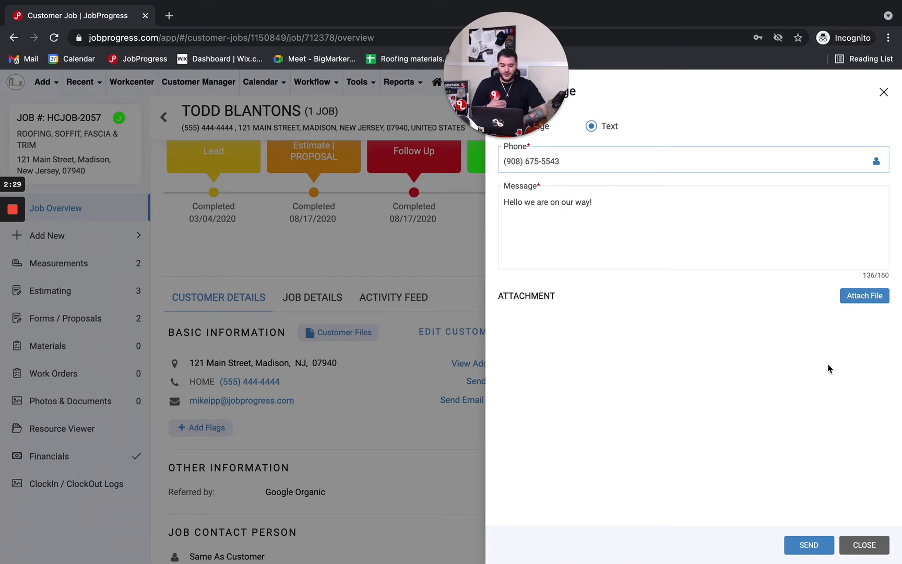
left_click(815, 546)
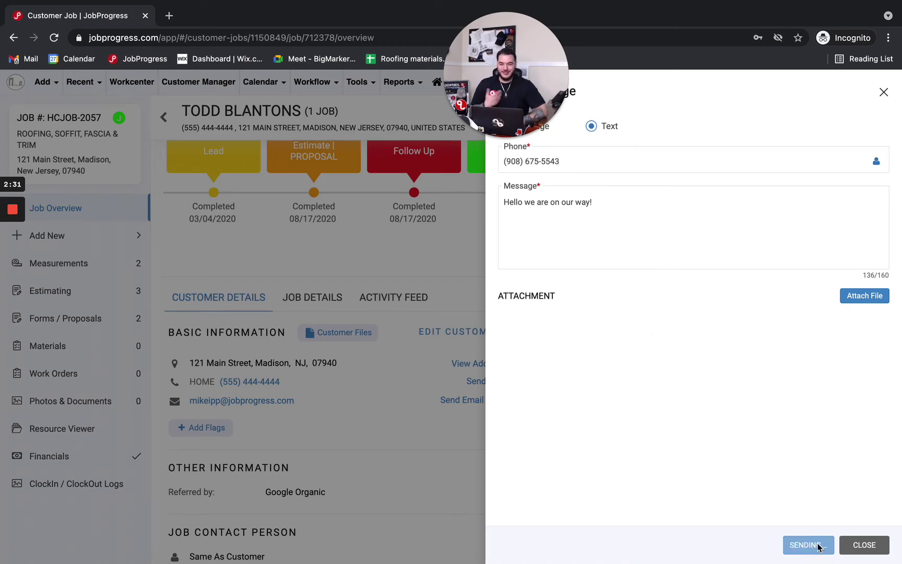
Reload the job page and scroll to Messages, which still shows no messages for this job.
scroll(529, 374, "down", 5)
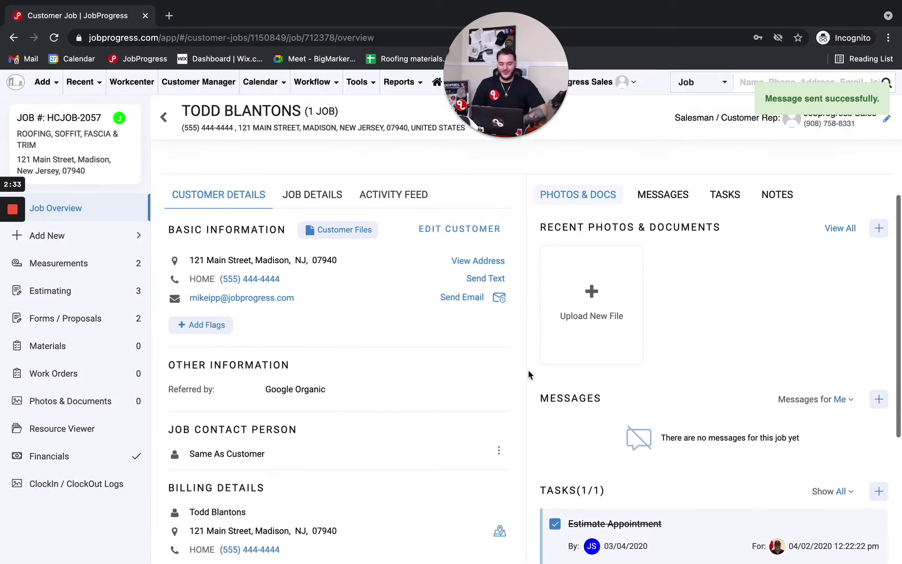
scroll(528, 374, "down", 2)
scroll(207, 281, "up", 4)
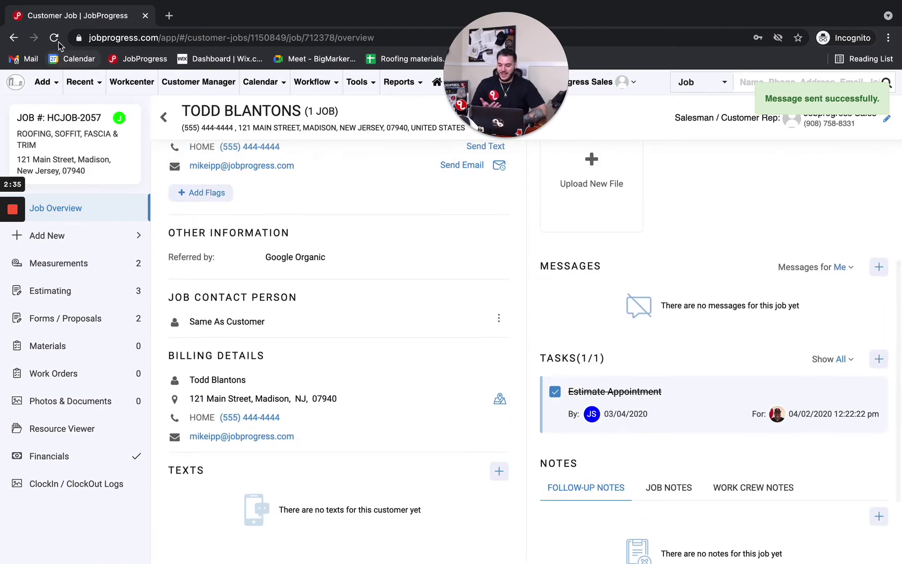
key("super+r")
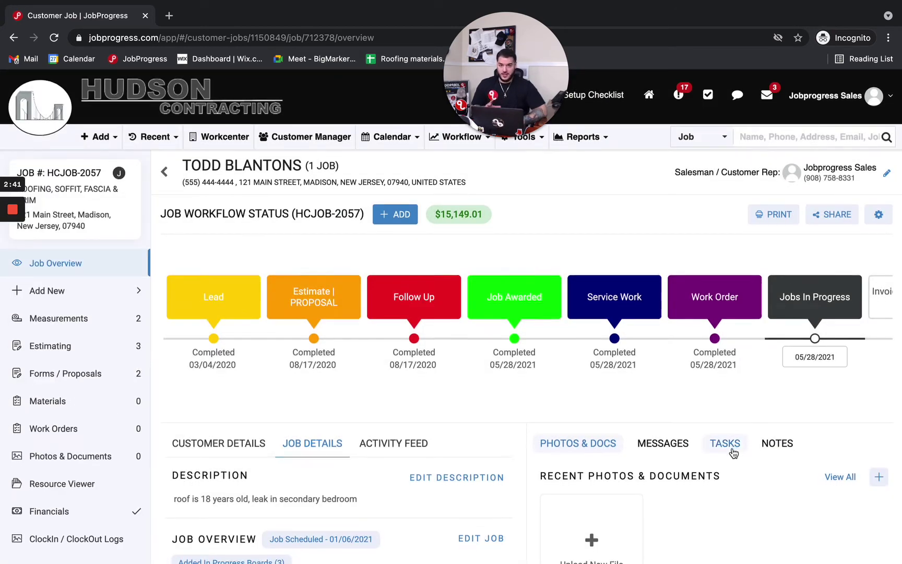
scroll(731, 451, "down", 1)
scroll(732, 448, "up", 1)
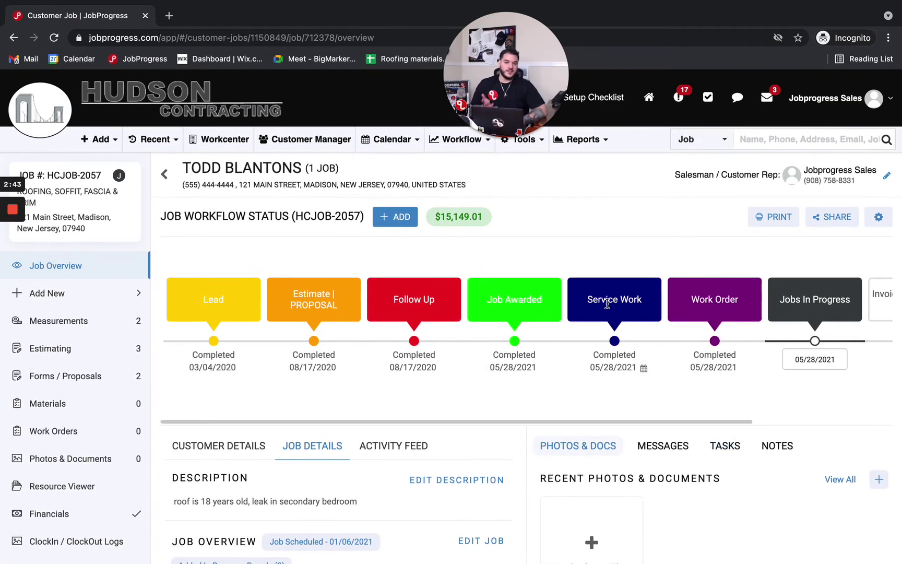
scroll(704, 430, "down", 8)
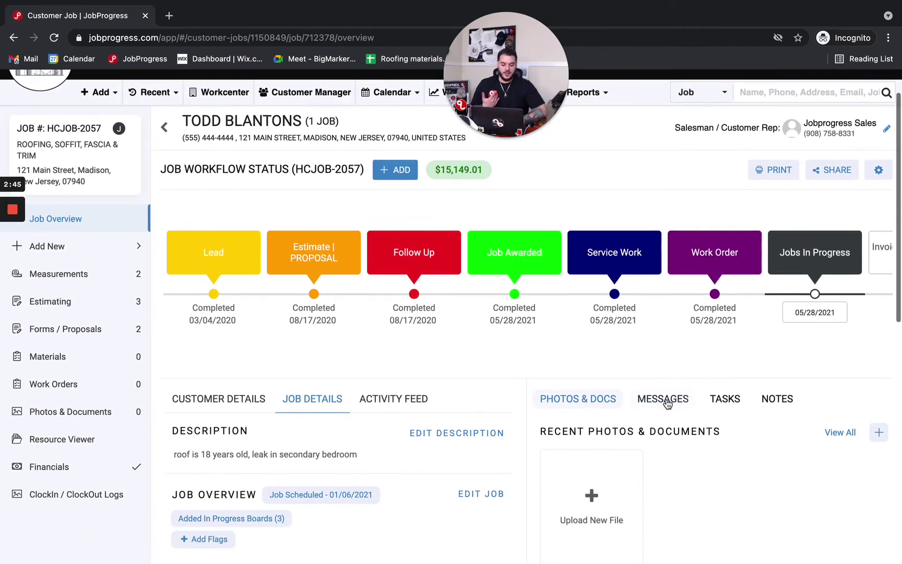
scroll(667, 403, "down", 2)
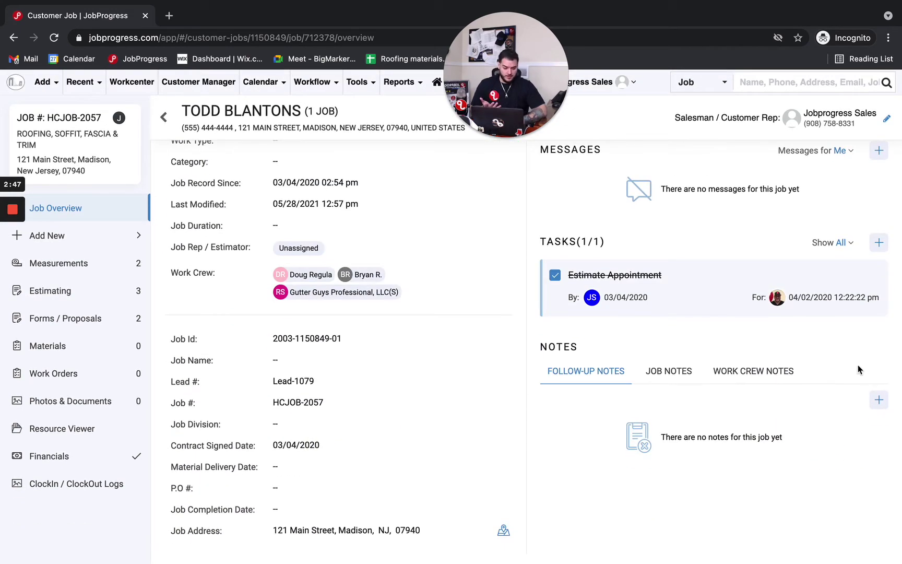
scroll(763, 229, "up", 1)
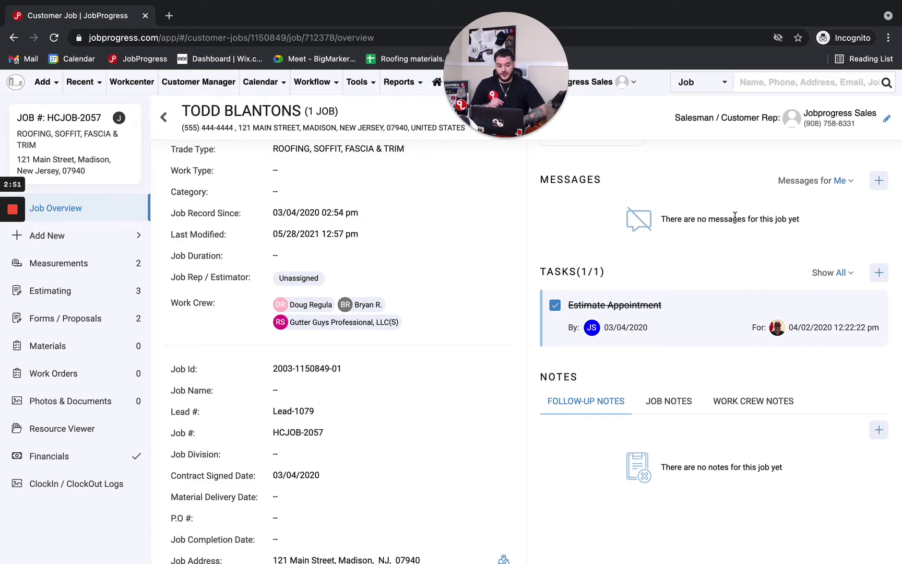
Send a new job message 'Hey this is the message' to the first user group.
left_click(878, 180)
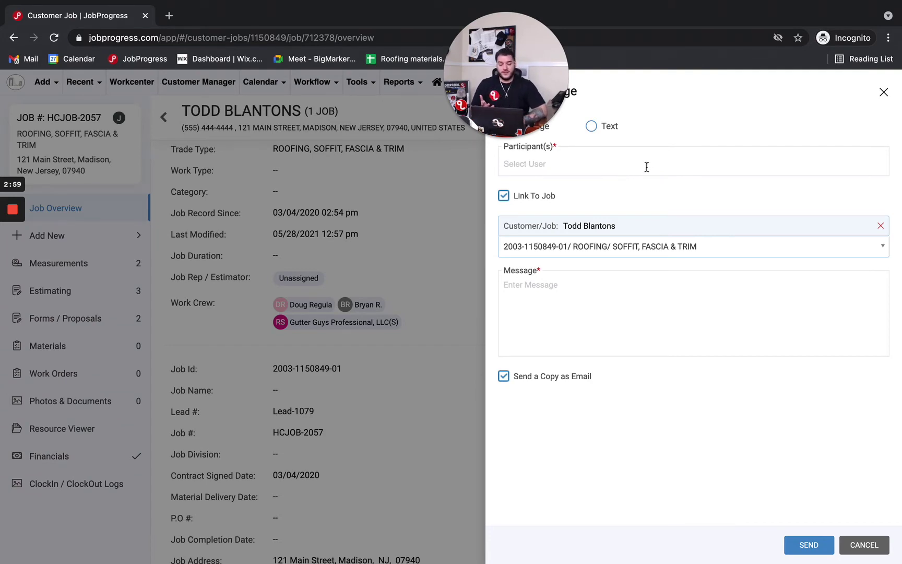
left_click(640, 167)
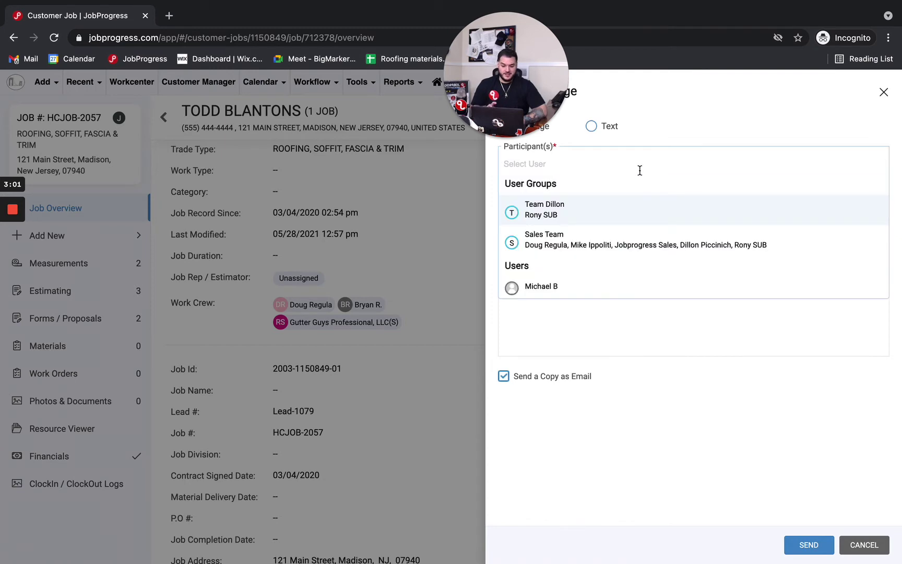
left_click(592, 216)
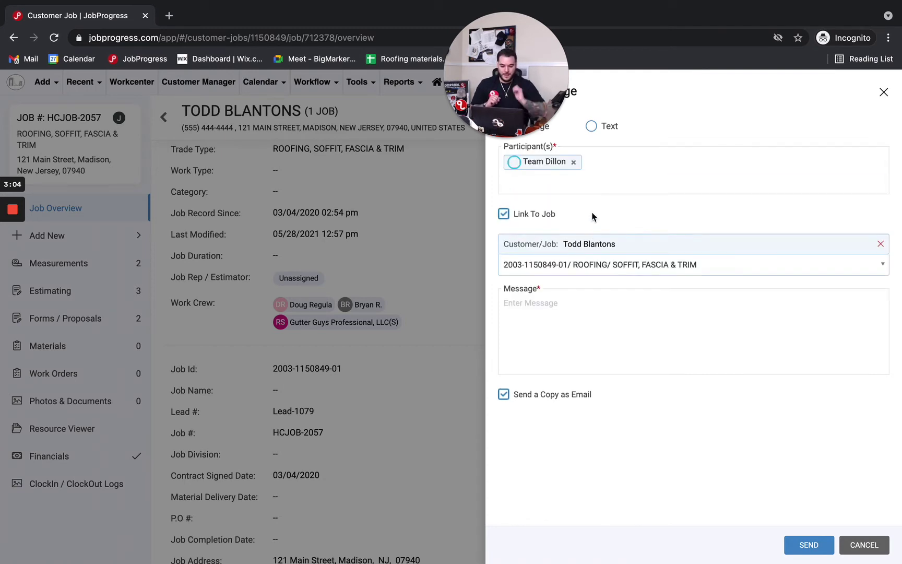
left_click(572, 340)
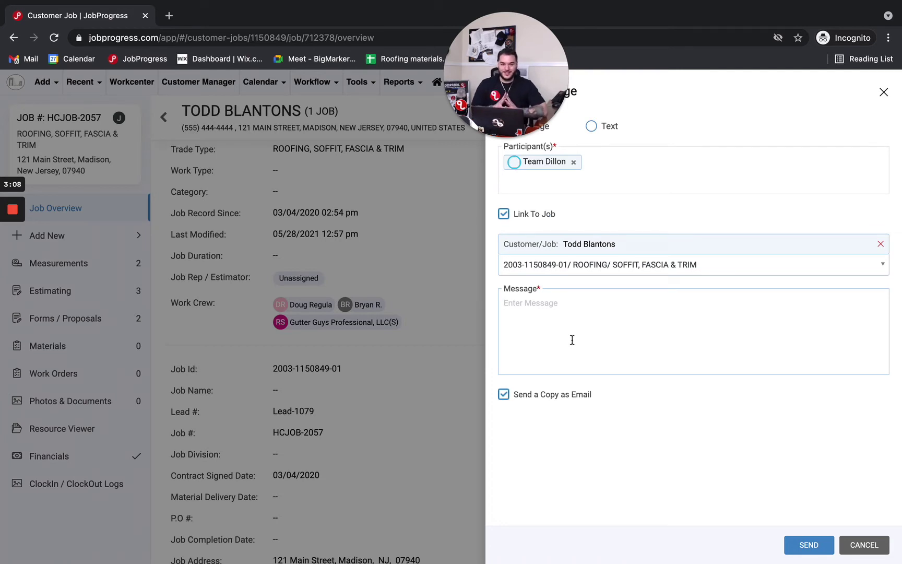
type("Hey this is ")
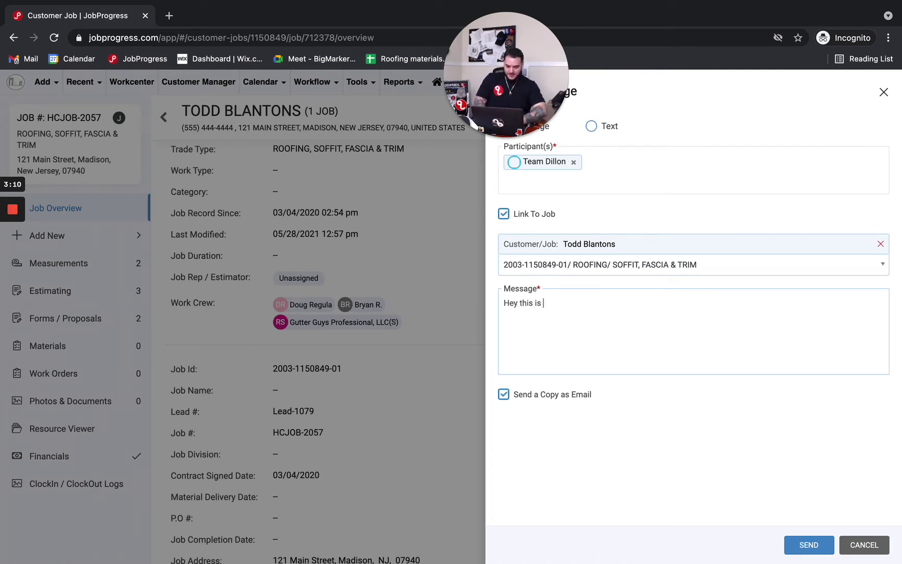
type("the message!")
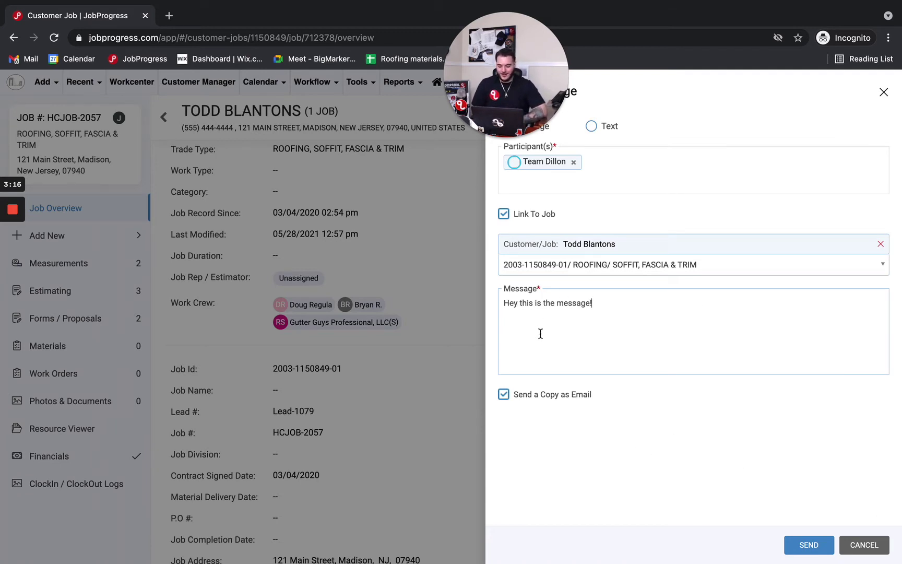
left_click(574, 403)
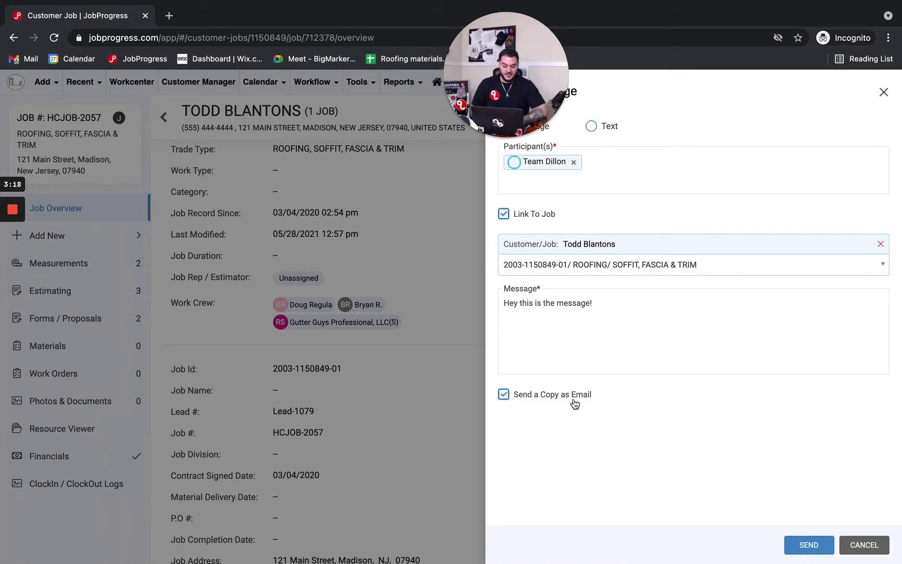
left_click(808, 546)
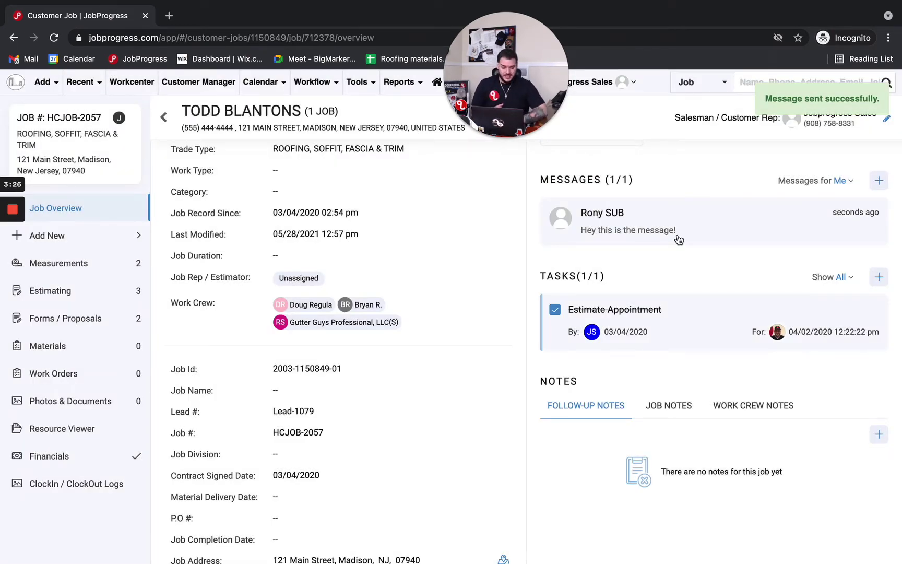
Open the new message thread, then close it to return to the job overview.
left_click(697, 231)
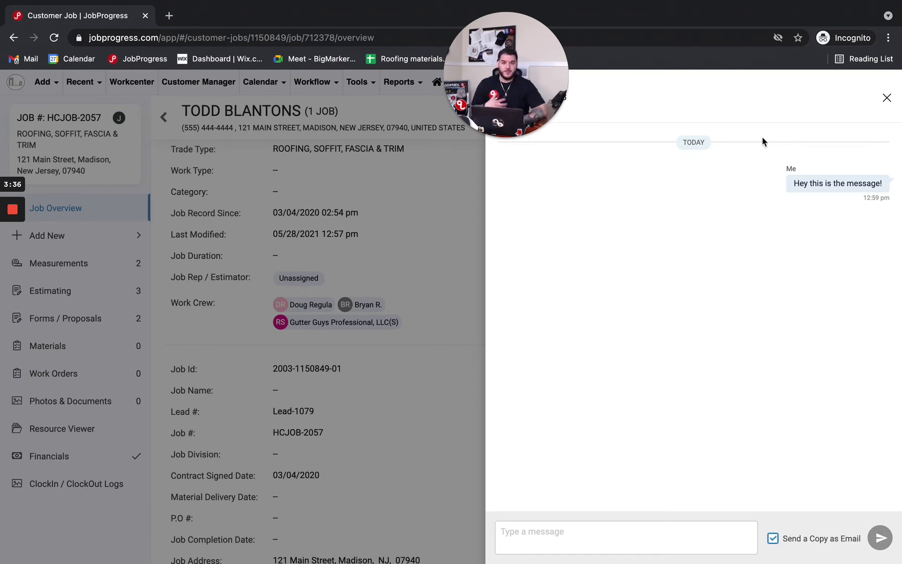
left_click(887, 98)
scroll(658, 319, "up", 1)
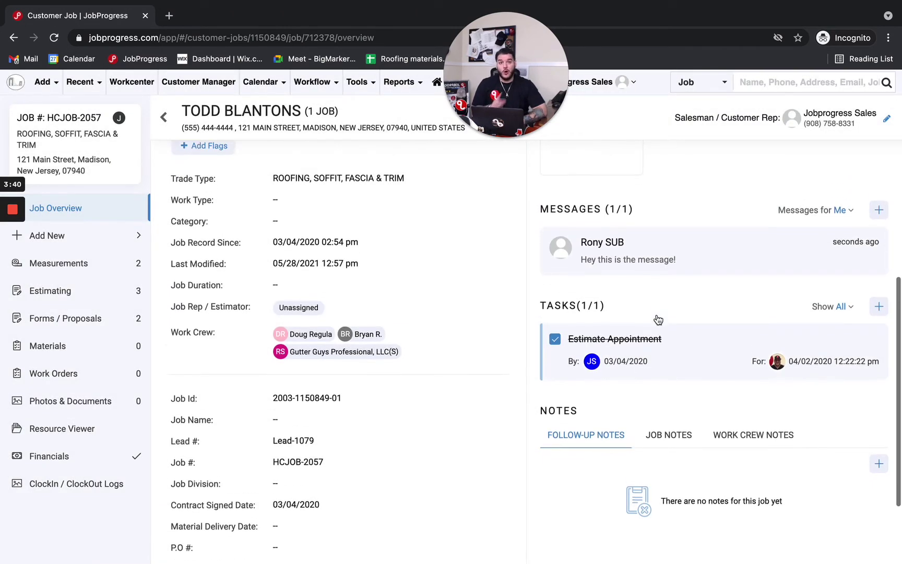
scroll(657, 319, "up", 3)
Drag the job from Jobs In Progress onto Invoiced | Waiting on Check and confirm.
scroll(344, 198, "up", 2)
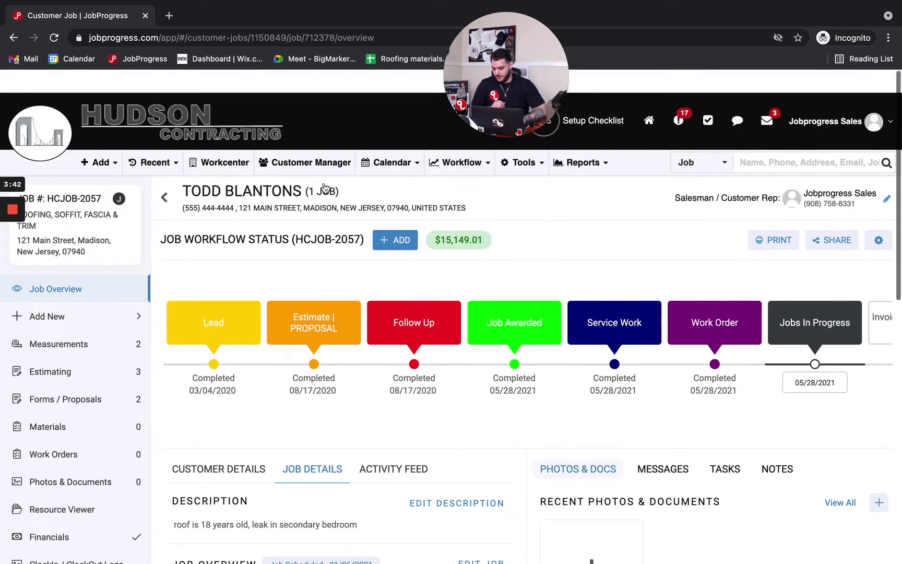
scroll(323, 188, "down", 1)
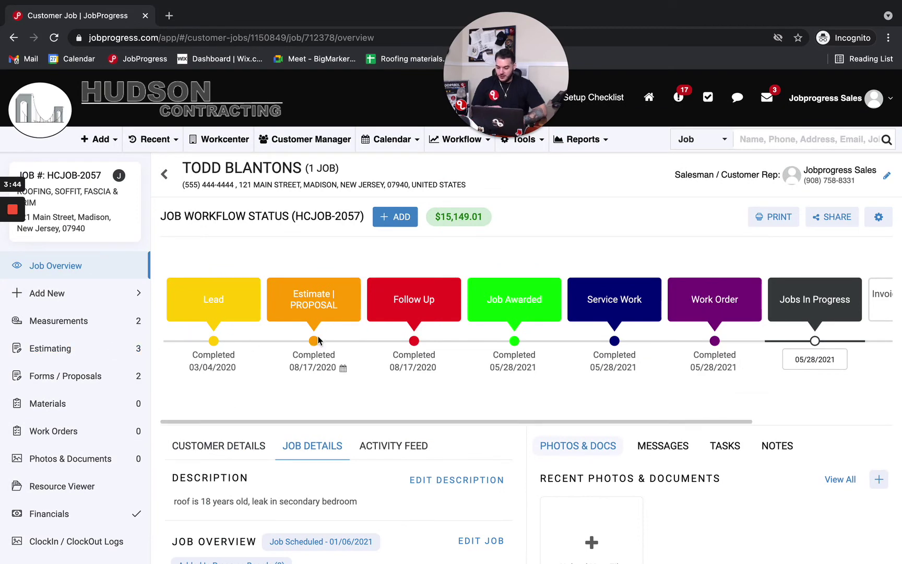
scroll(389, 342, "down", 2)
scroll(382, 346, "up", 2)
scroll(383, 346, "right", 1)
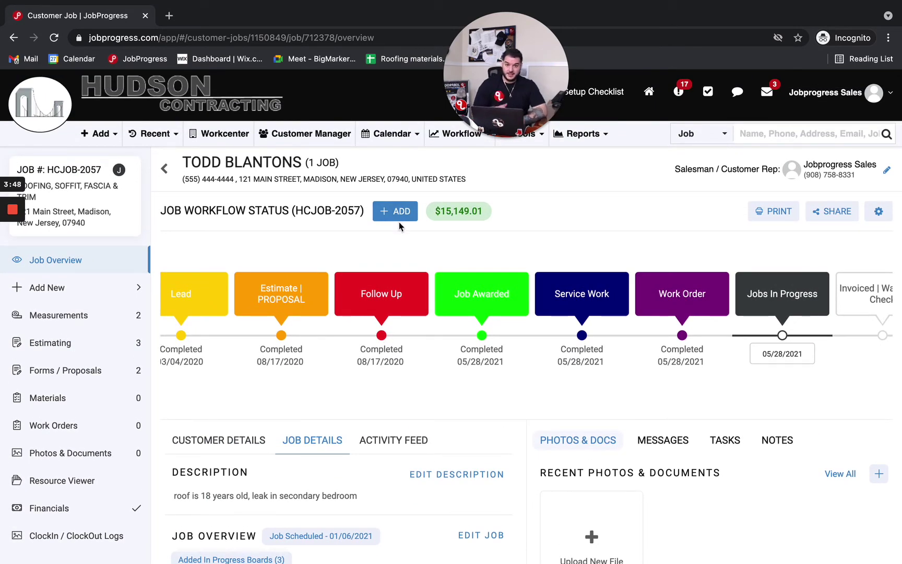
scroll(582, 372, "right", 4)
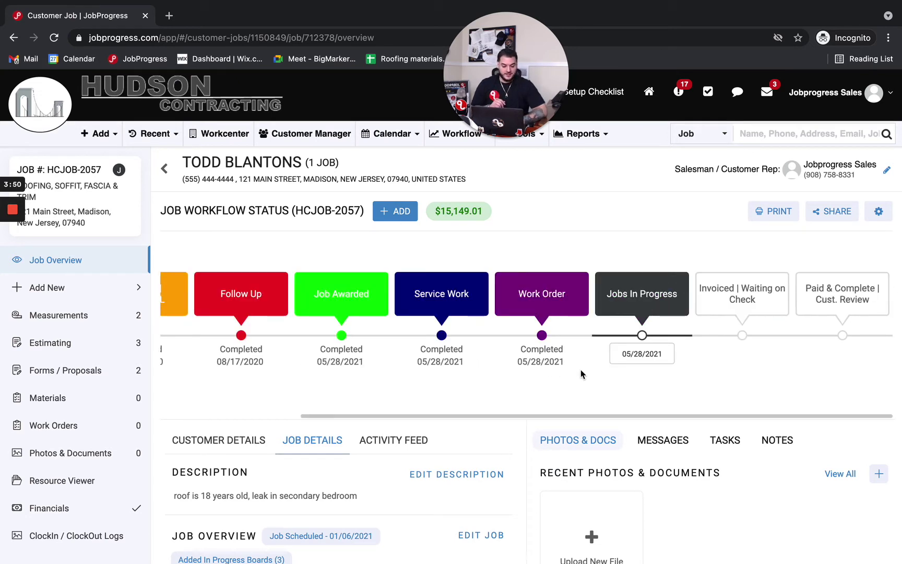
mouse_move(653, 359)
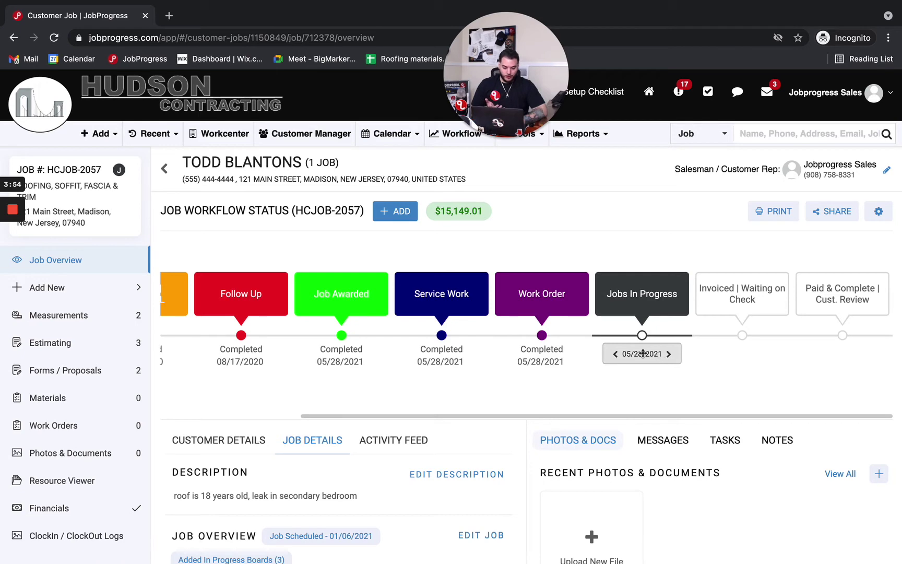
left_click_drag(641, 350, 718, 326)
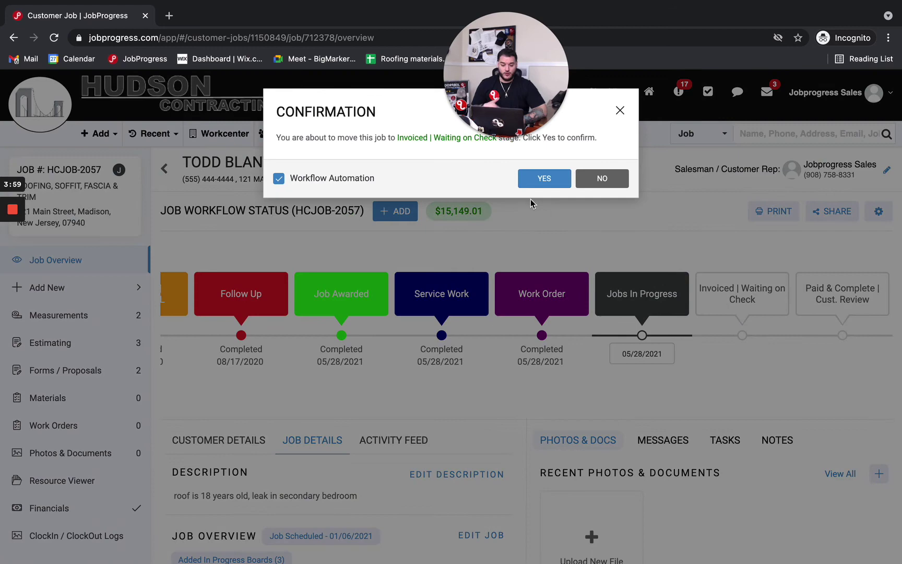
left_click(543, 178)
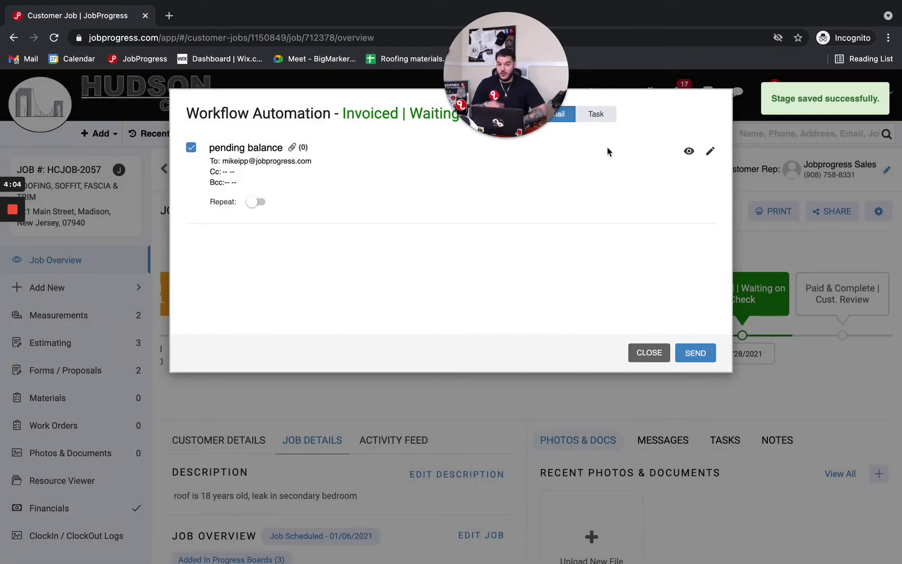
In the stage's automated tasks, set the Pay Subcontractor reminder to repeat every Hour.
left_click(607, 118)
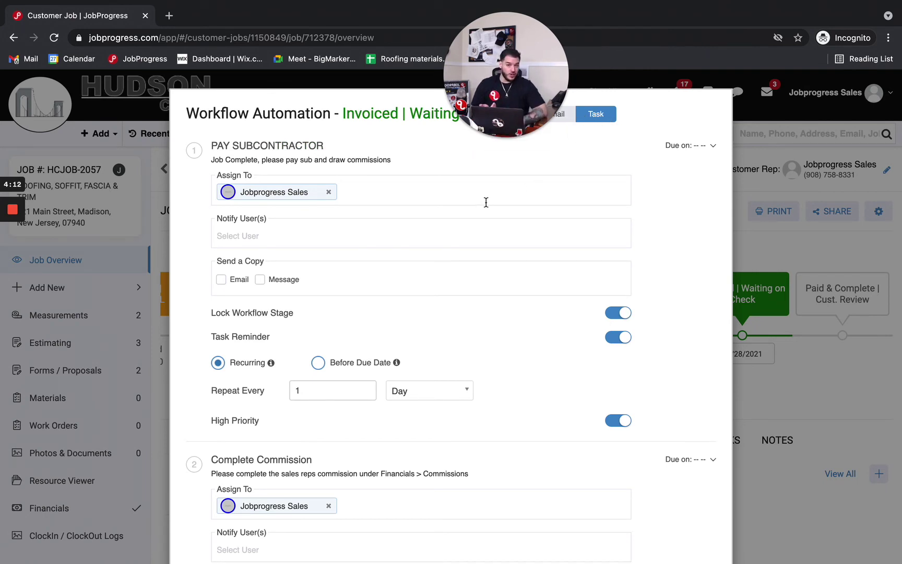
scroll(602, 209, "down", 1)
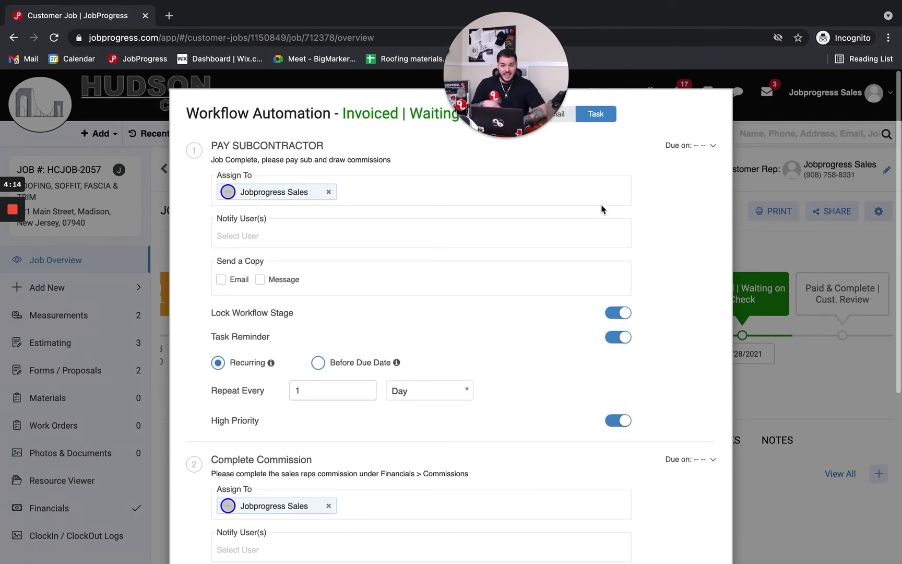
scroll(439, 220, "down", 1)
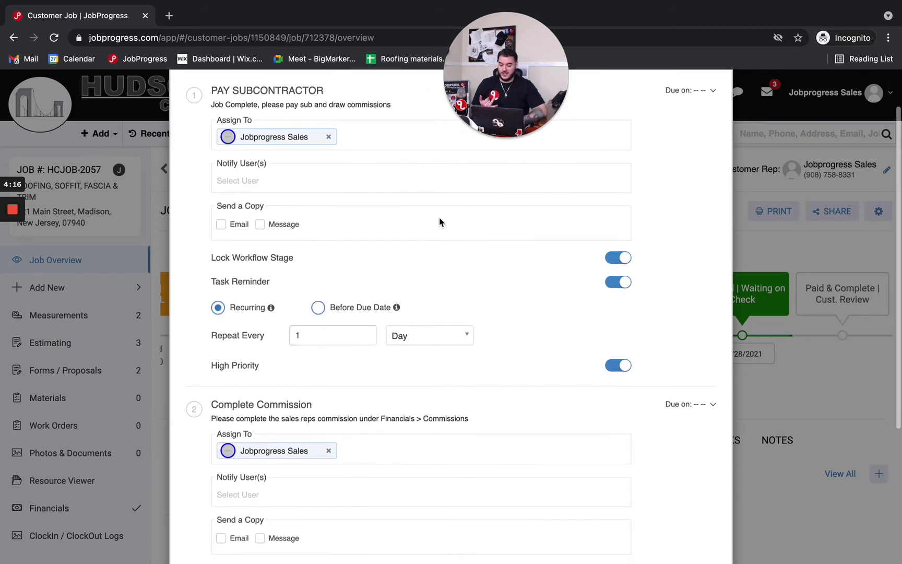
scroll(392, 237, "down", 2)
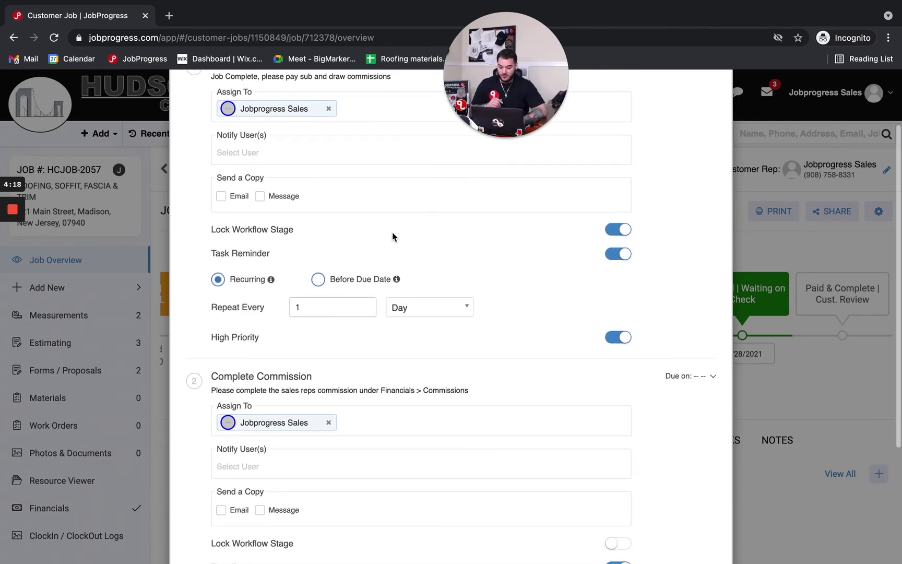
scroll(427, 412, "down", 2)
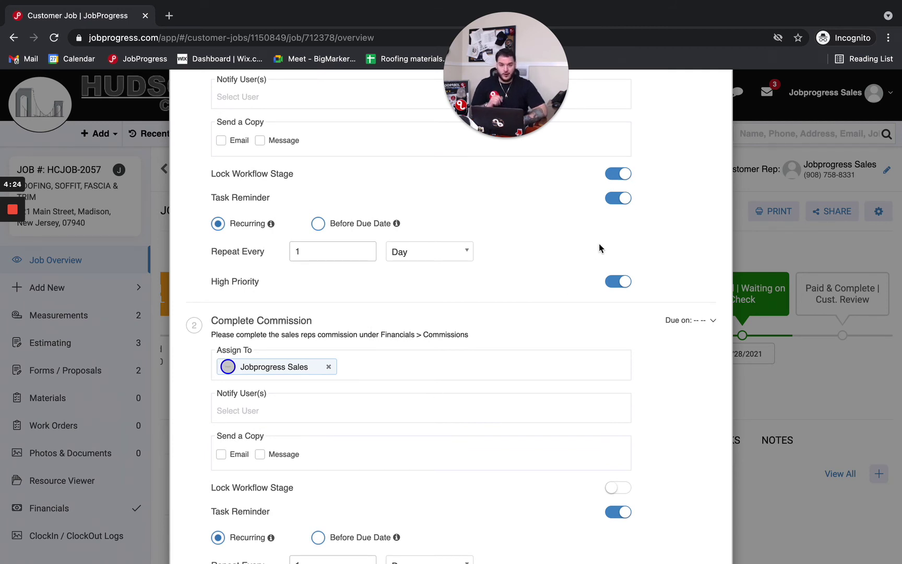
scroll(584, 245, "down", 2)
scroll(584, 245, "up", 1)
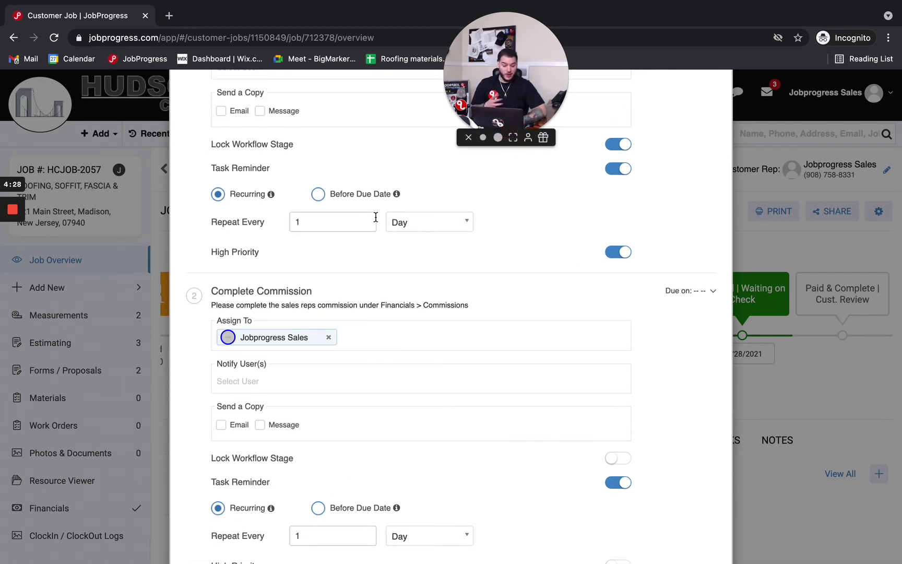
left_click(432, 219)
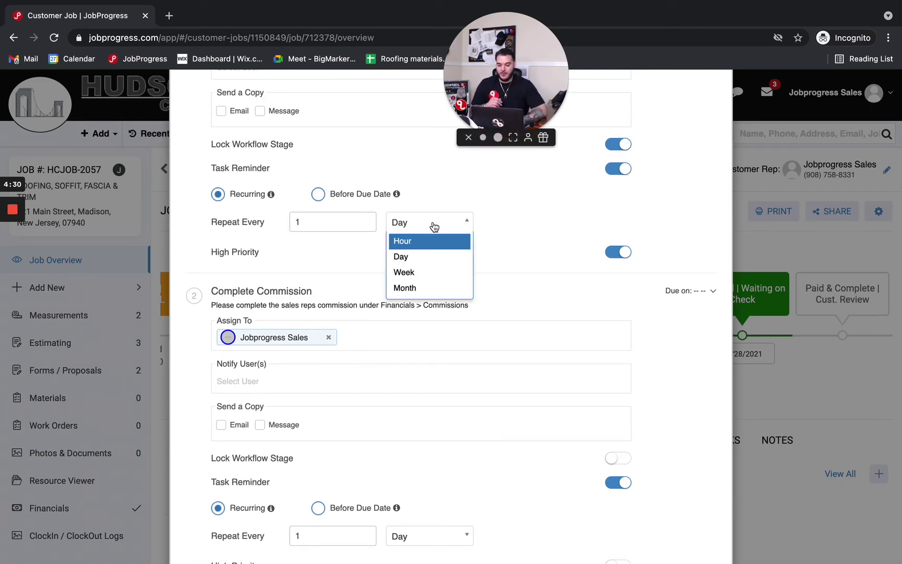
left_click(427, 243)
Send the Invoiced-stage tasks and close the automation summary.
scroll(438, 259, "up", 4)
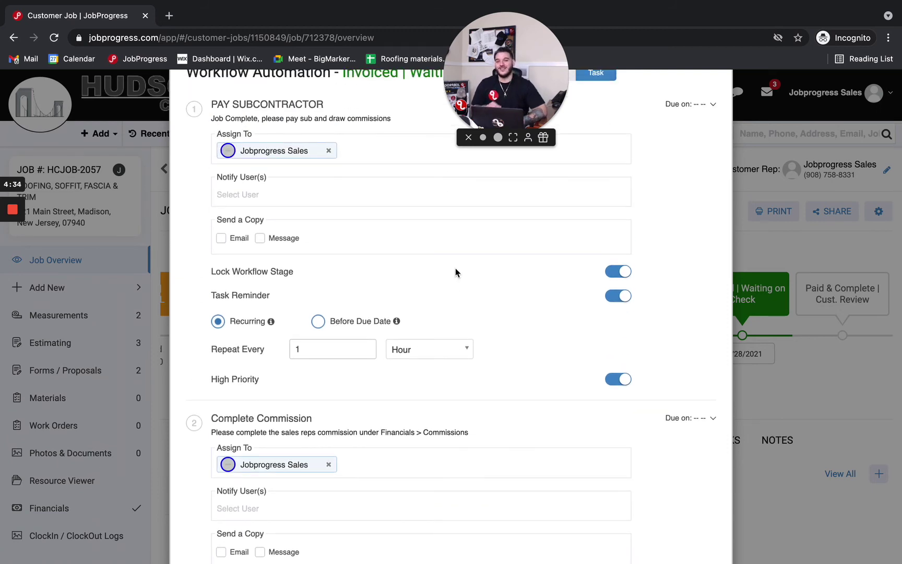
scroll(455, 268, "down", 6)
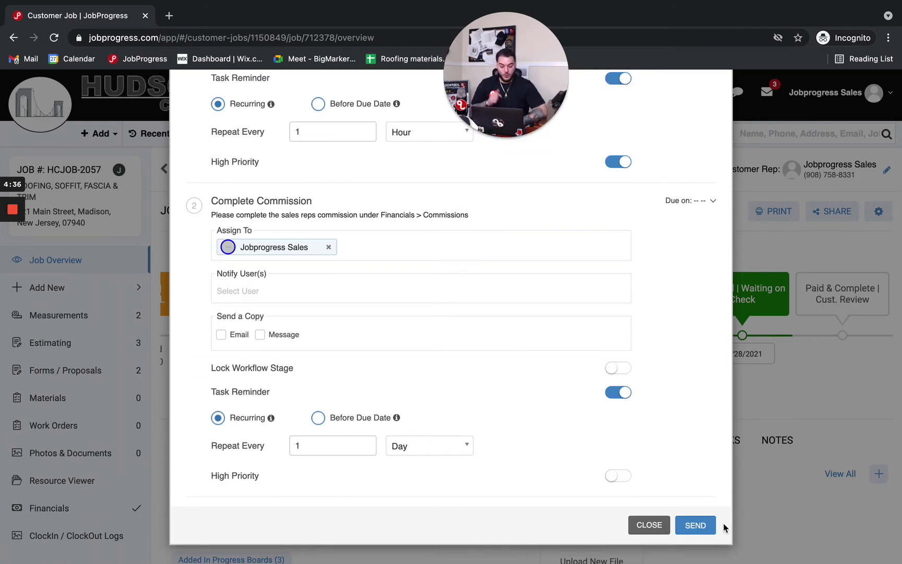
left_click(707, 528)
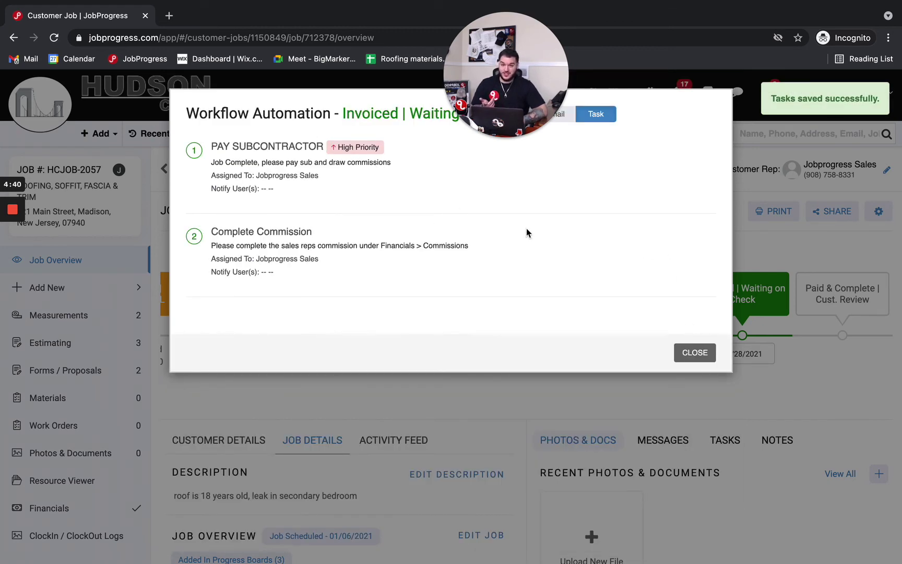
left_click(710, 353)
Reload the job and check its task list now includes Complete Commission and Pay Subcontractor.
left_click(56, 38)
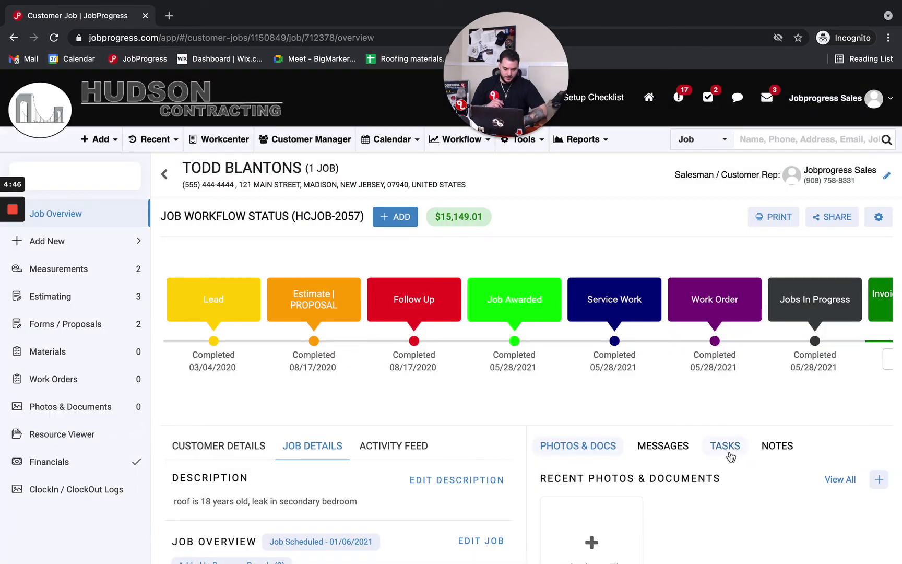
left_click(730, 454)
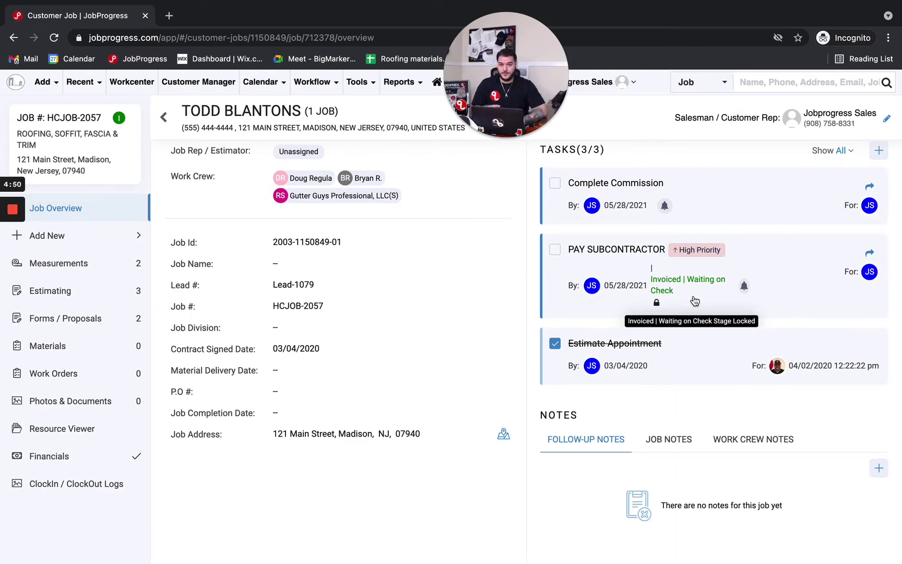
scroll(695, 300, "up", 7)
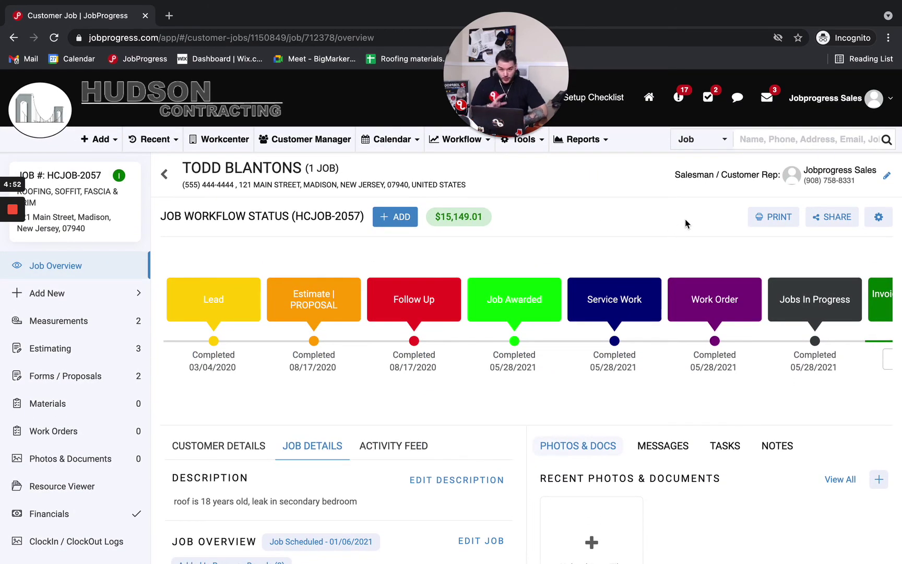
Look through the email inbox and the sent emails, then return to the inbox.
left_click(775, 99)
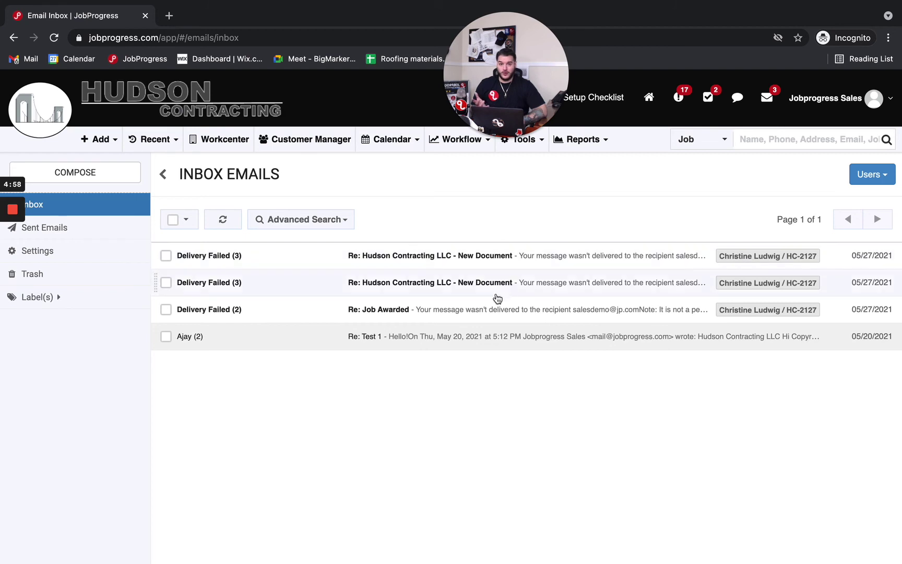
left_click(132, 230)
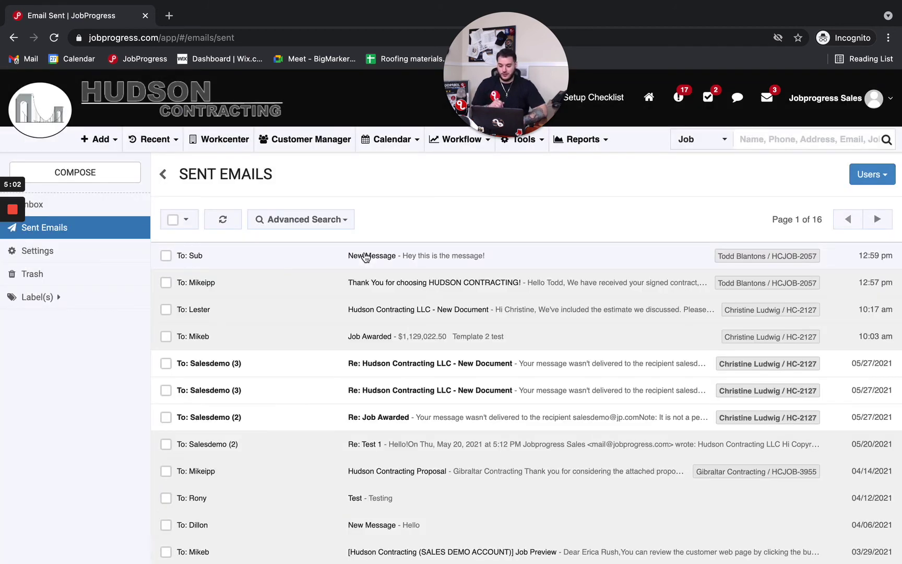
left_click(140, 204)
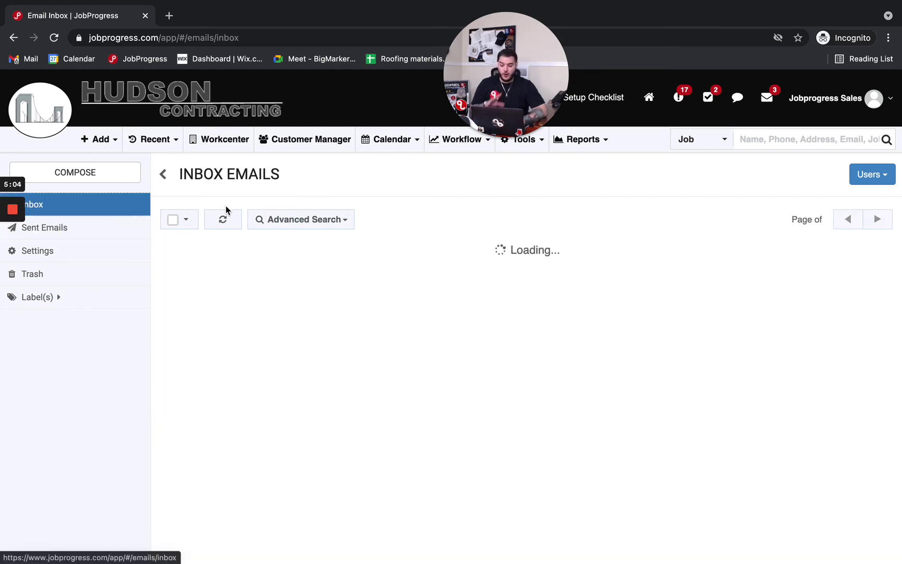
Browse the Advanced Search user list without changing it, then return to the Workcenter dashboard.
left_click(294, 221)
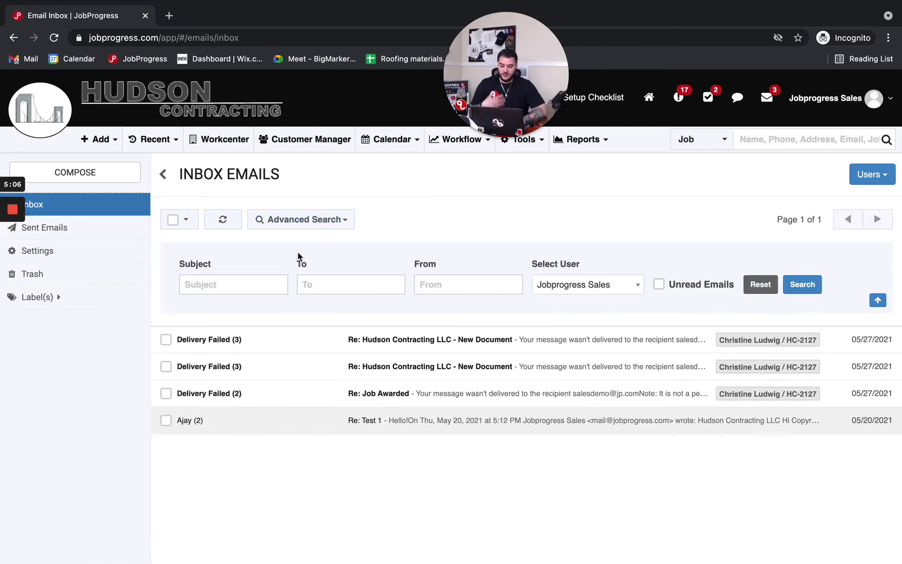
left_click(533, 283)
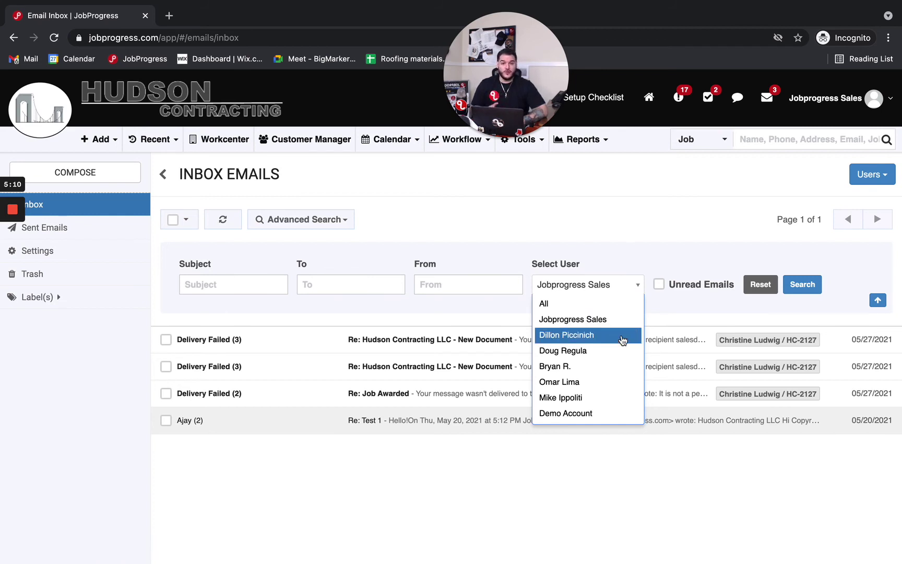
scroll(622, 340, "down", 5)
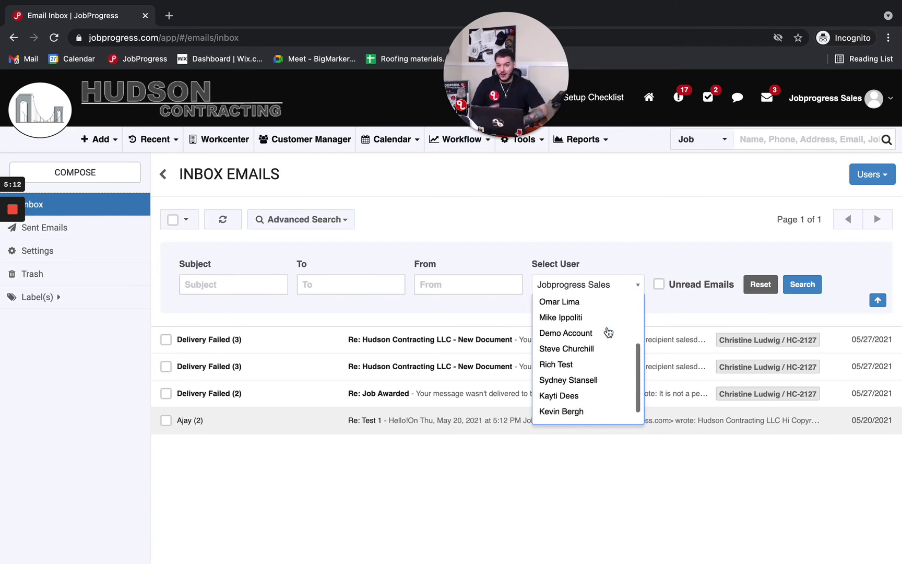
scroll(608, 332, "down", 1)
left_click(652, 238)
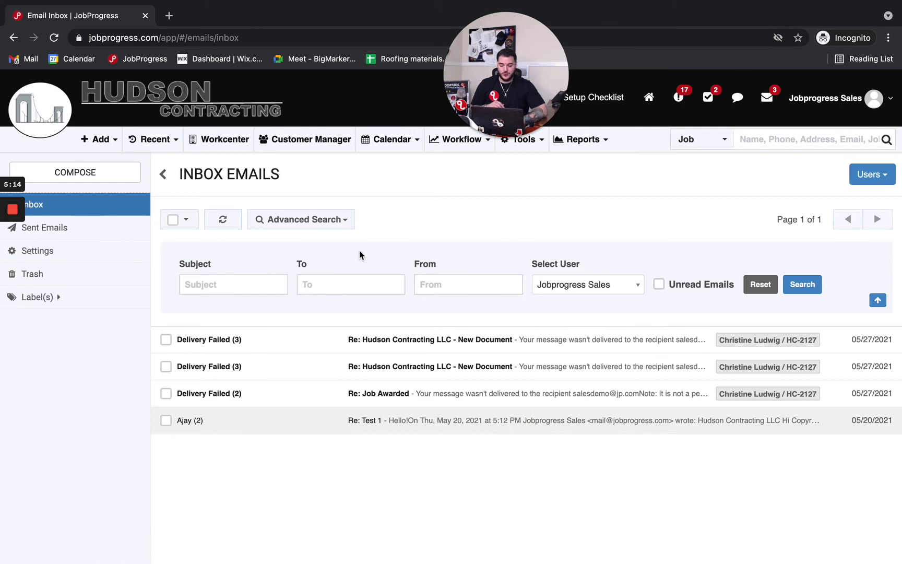
left_click(49, 135)
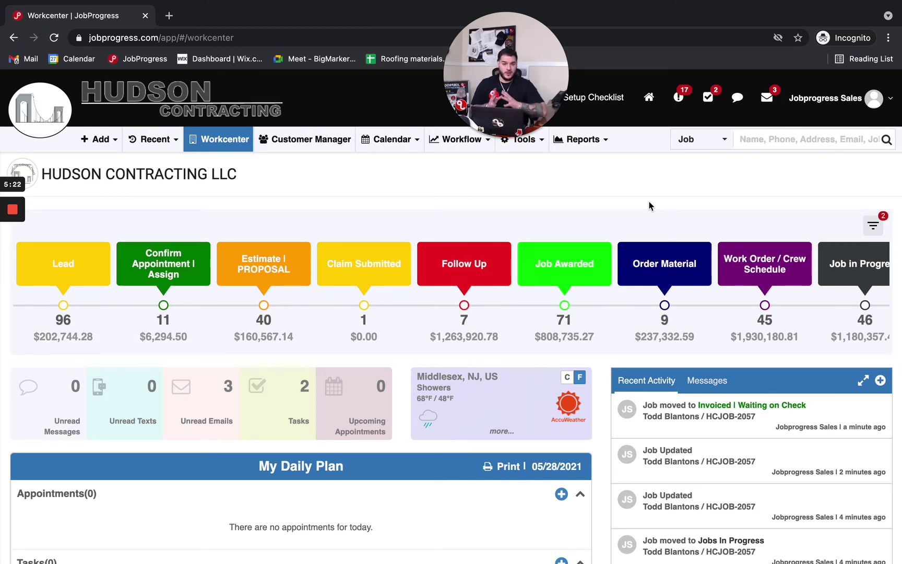
Open job HCJOB-2057 from the recently viewed jobs list.
left_click(175, 137)
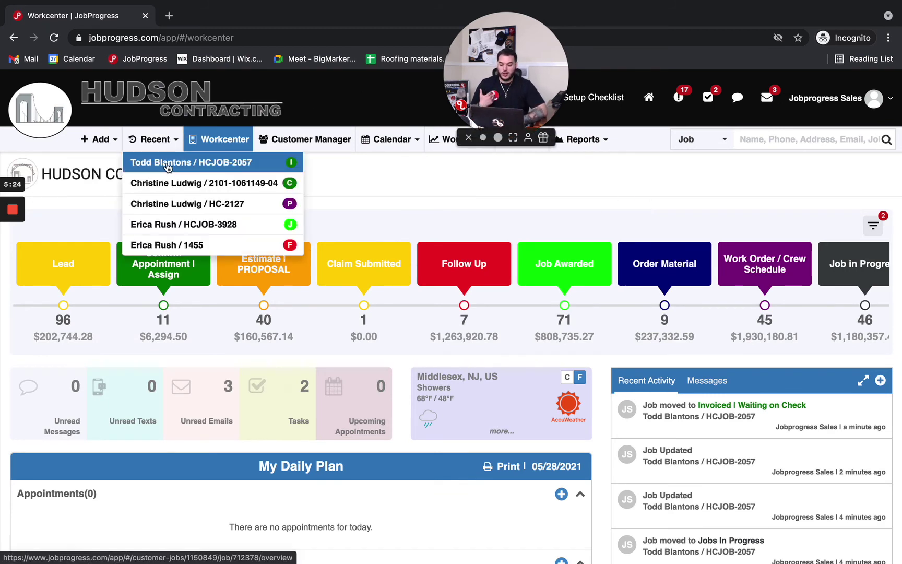
left_click(168, 164)
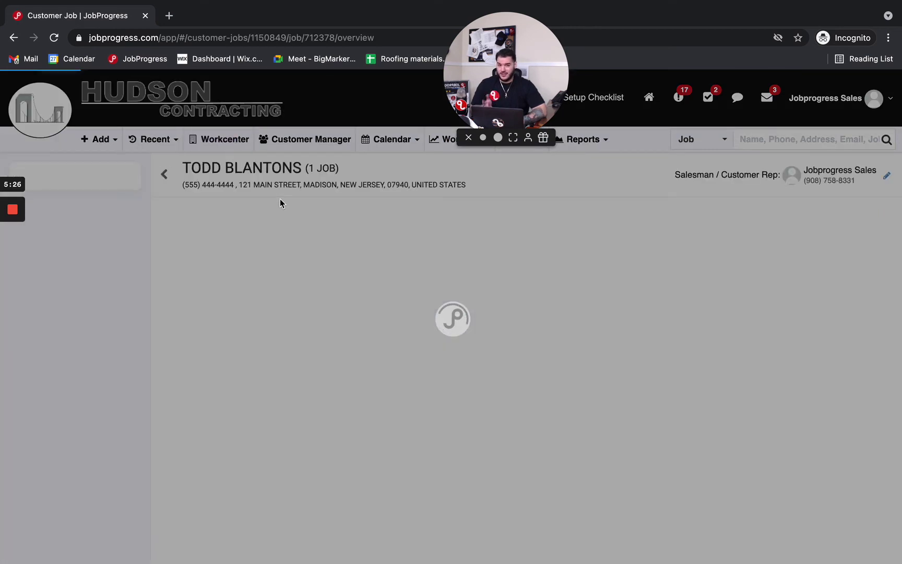
scroll(360, 332, "down", 3)
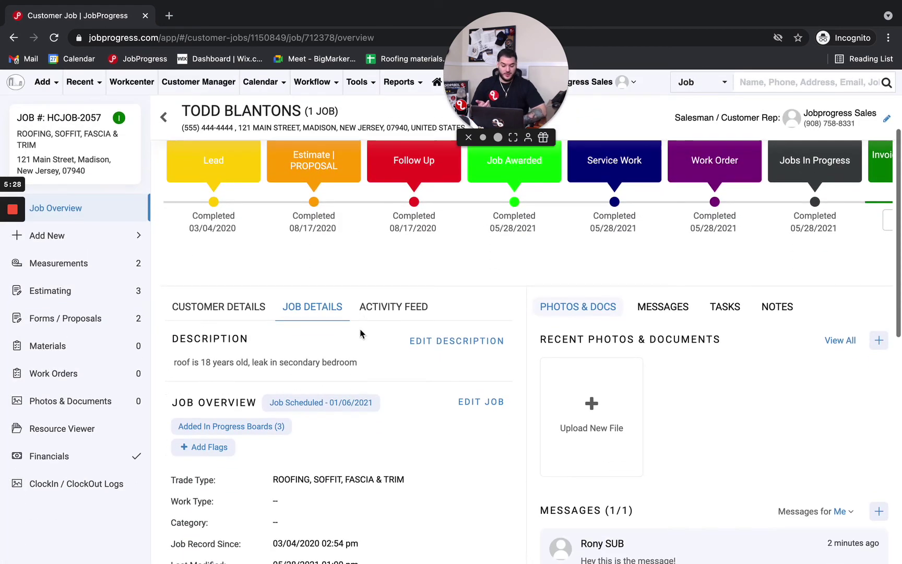
scroll(428, 418, "down", 1)
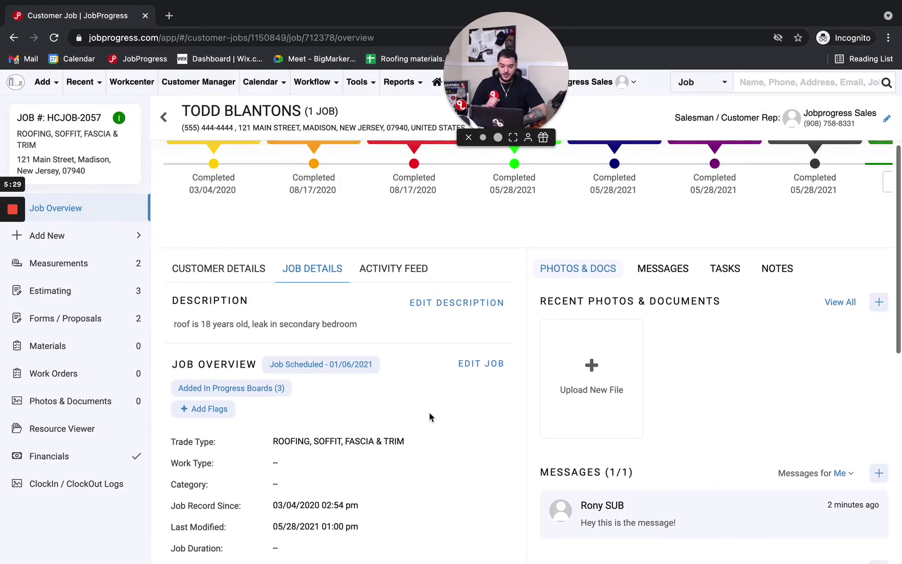
Review the customer's email history of two sent messages in the customer details, then close it.
left_click(220, 268)
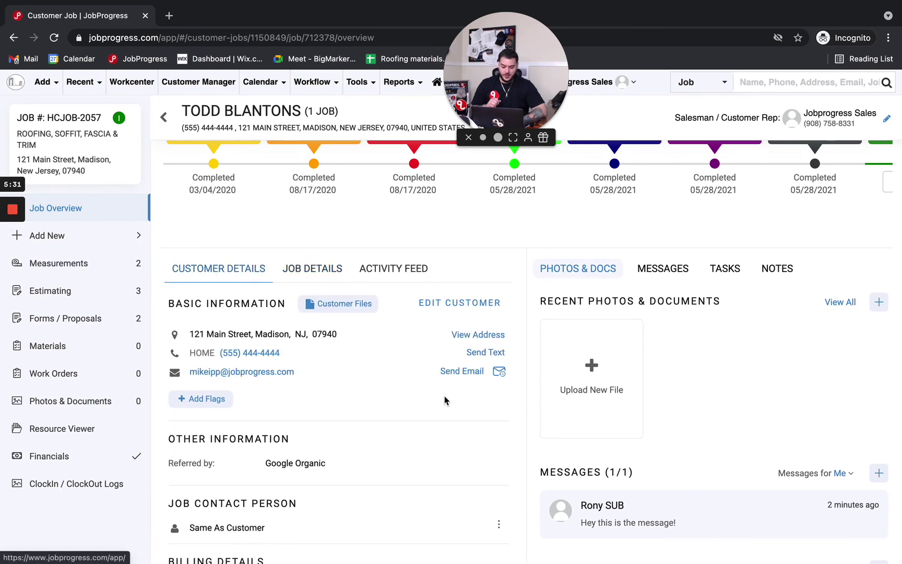
left_click(500, 373)
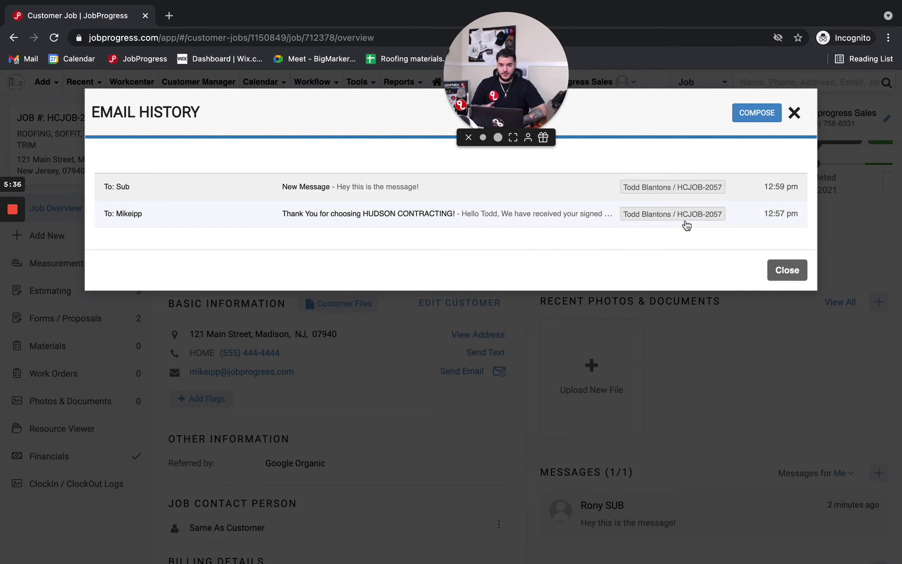
left_click(783, 269)
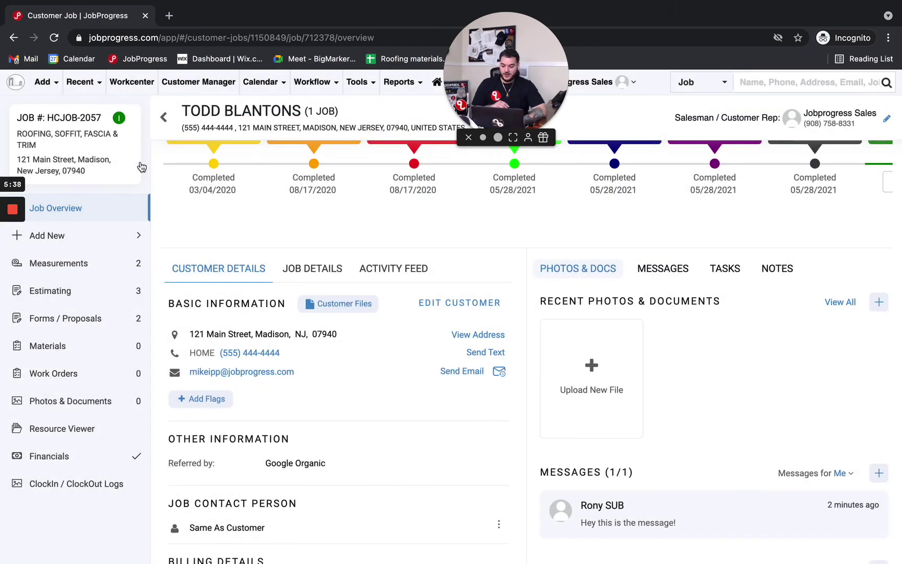
scroll(141, 167, "up", 3)
Go back to the Workcenter dashboard to see HCJOB-2057 listed as Invoiced | Waiting on Check.
left_click(220, 140)
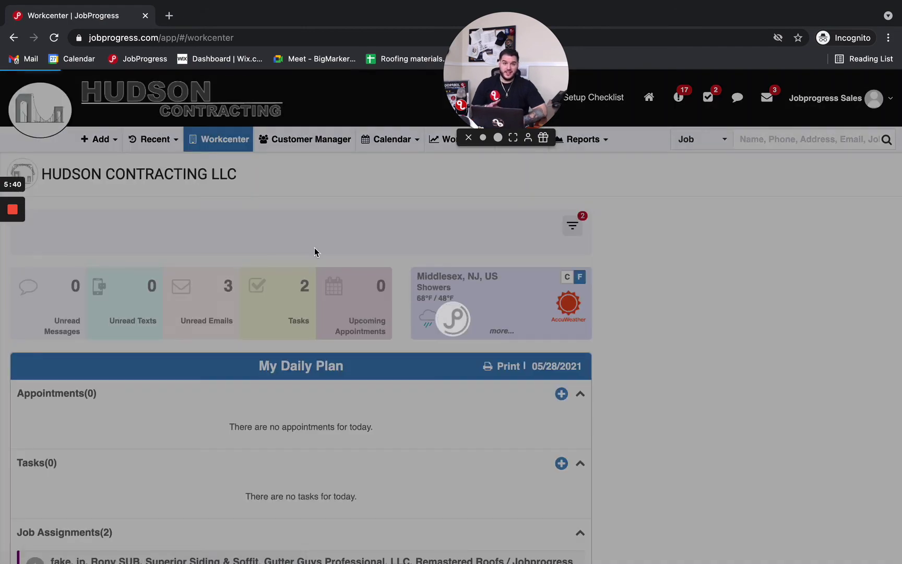